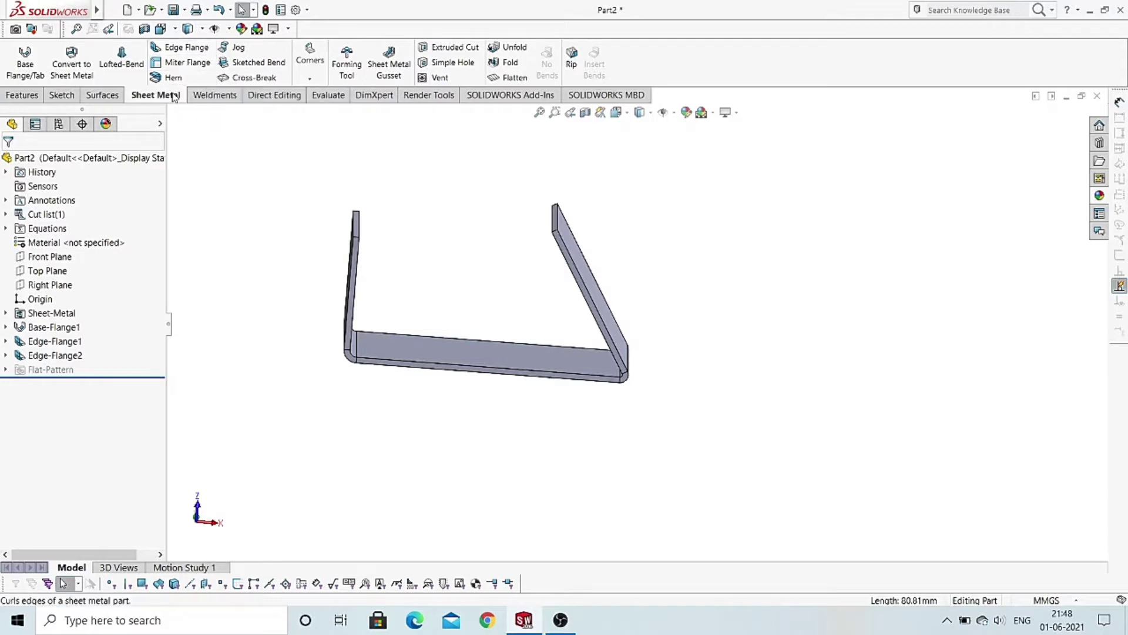
Step: Orbit and zoom the existing channel to inspect its flanges
mouse_move(479, 312)
middle_mouse_down()
mouse_move(464, 305)
mouse_move(378, 333)
middle_mouse_up()
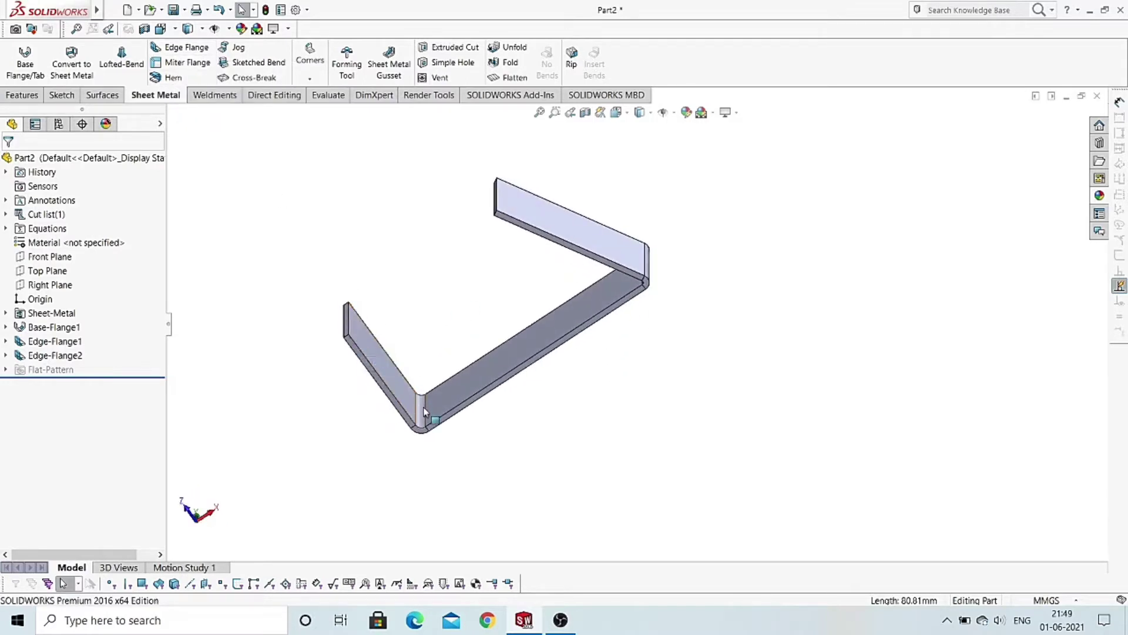
mouse_move(537, 307)
middle_mouse_down()
mouse_move(529, 339)
mouse_move(574, 320)
middle_mouse_up()
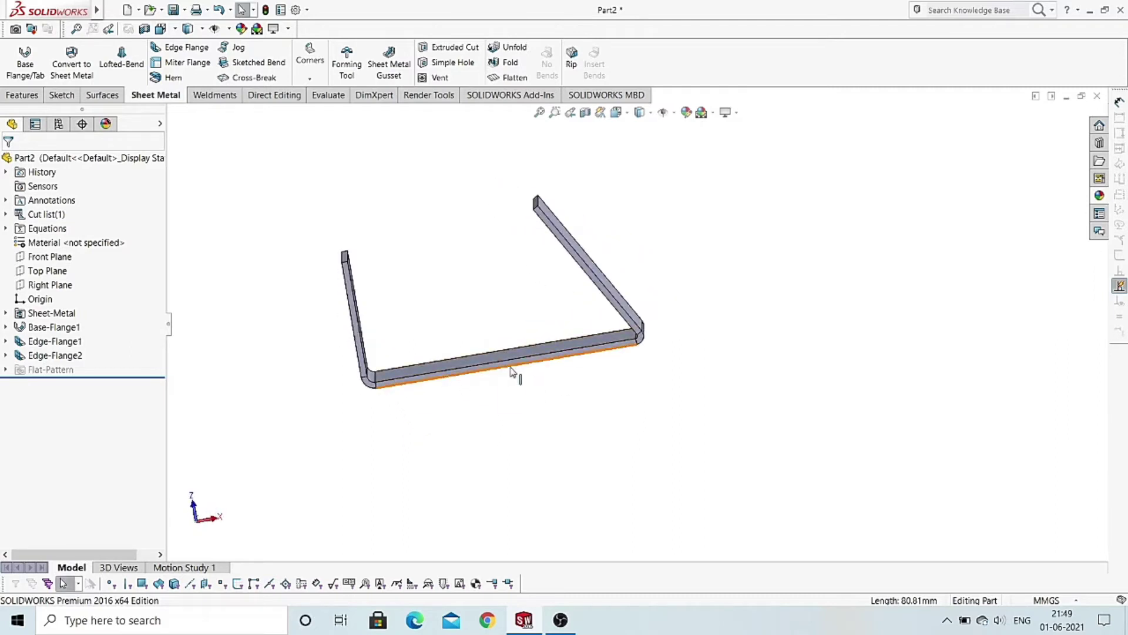
middle_click_drag(569, 340, 456, 373)
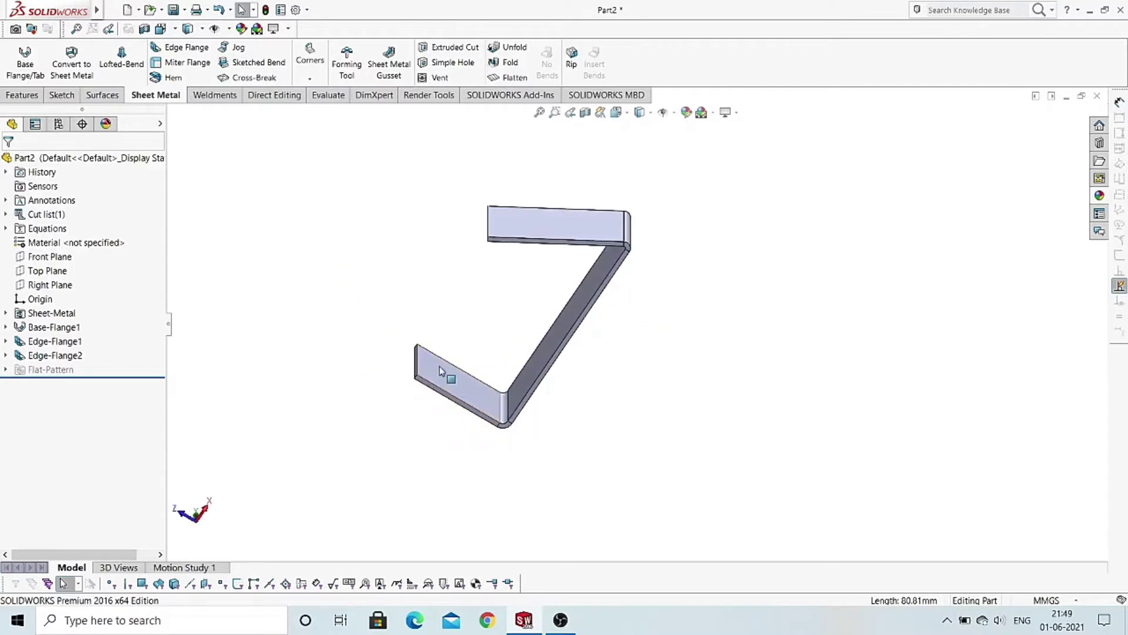
scroll(440, 377, "down", 4)
scroll(634, 323, "up", 4)
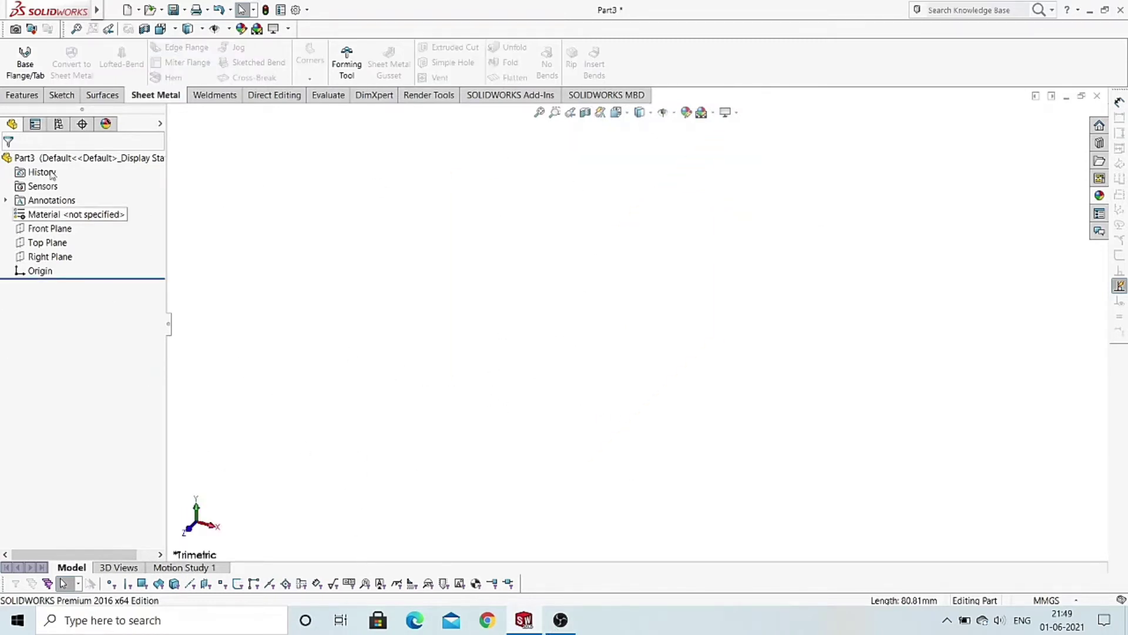
Step: Sketch a centre rectangle about the origin on the Front Plane and exit the sketch
left_click(50, 229)
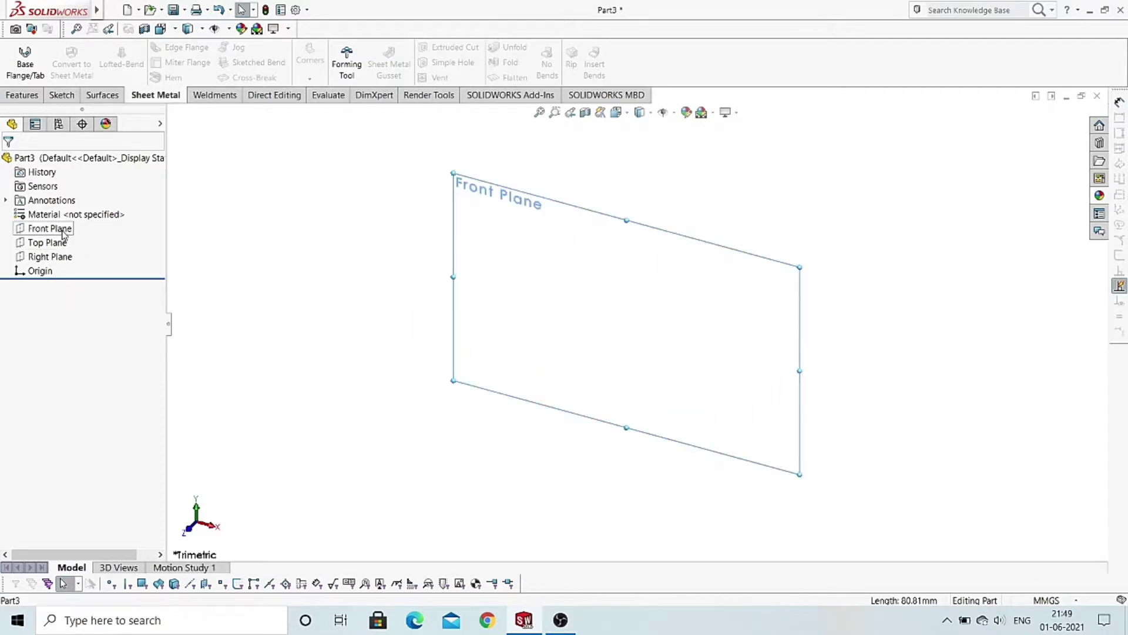
right_click(50, 229)
left_click(74, 214)
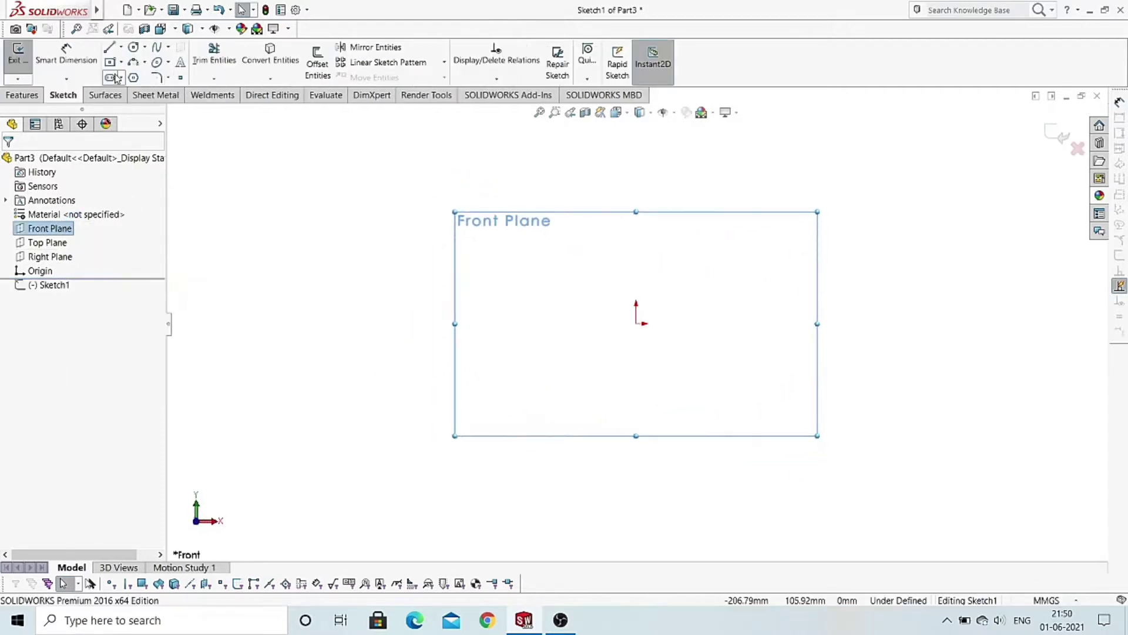
left_click(111, 62)
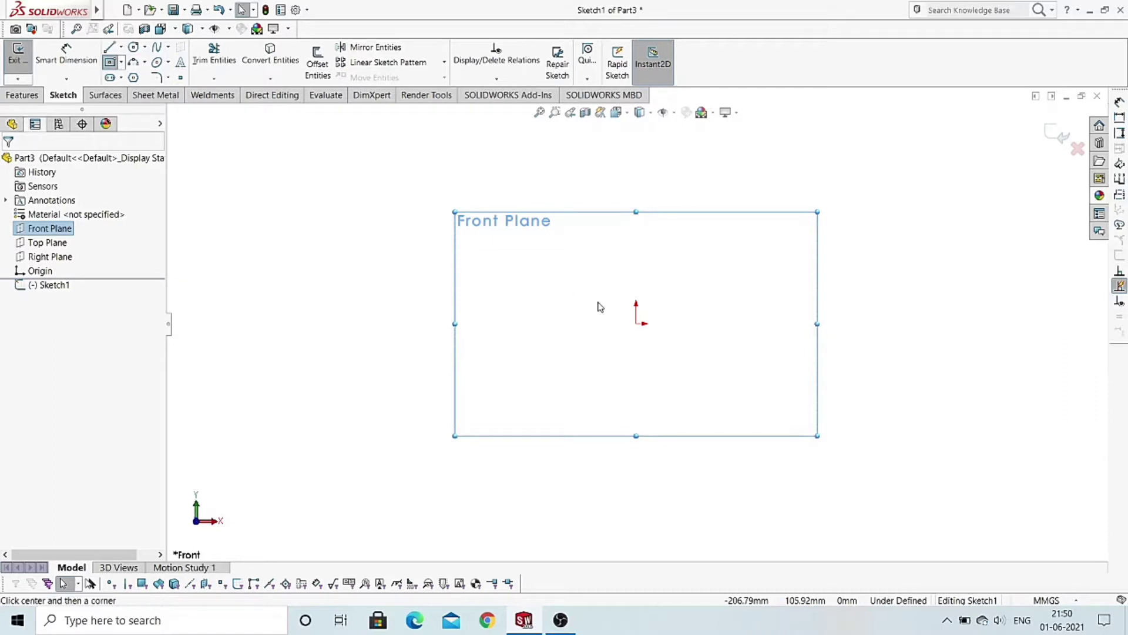
left_click(636, 324)
left_click(869, 224)
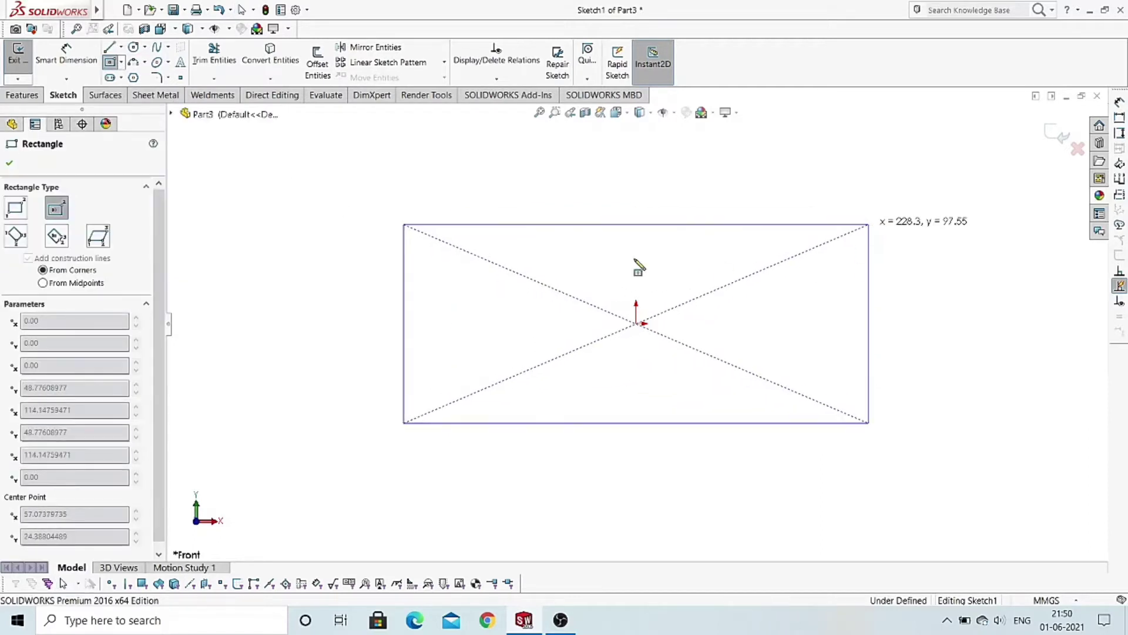
right_click(390, 196)
left_click(420, 200)
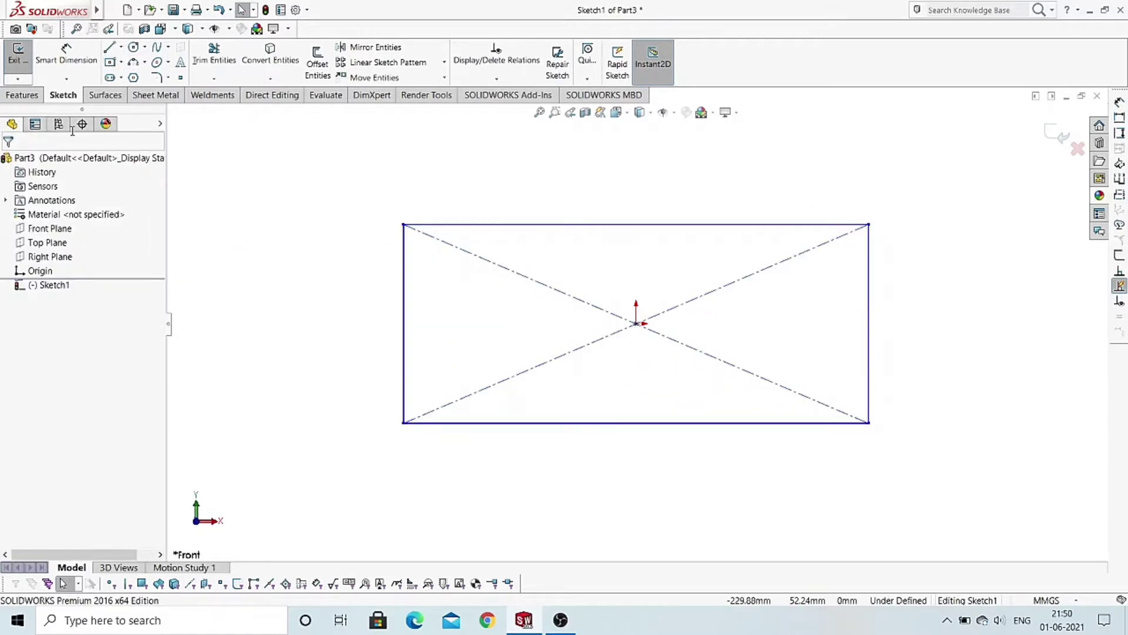
left_click(26, 99)
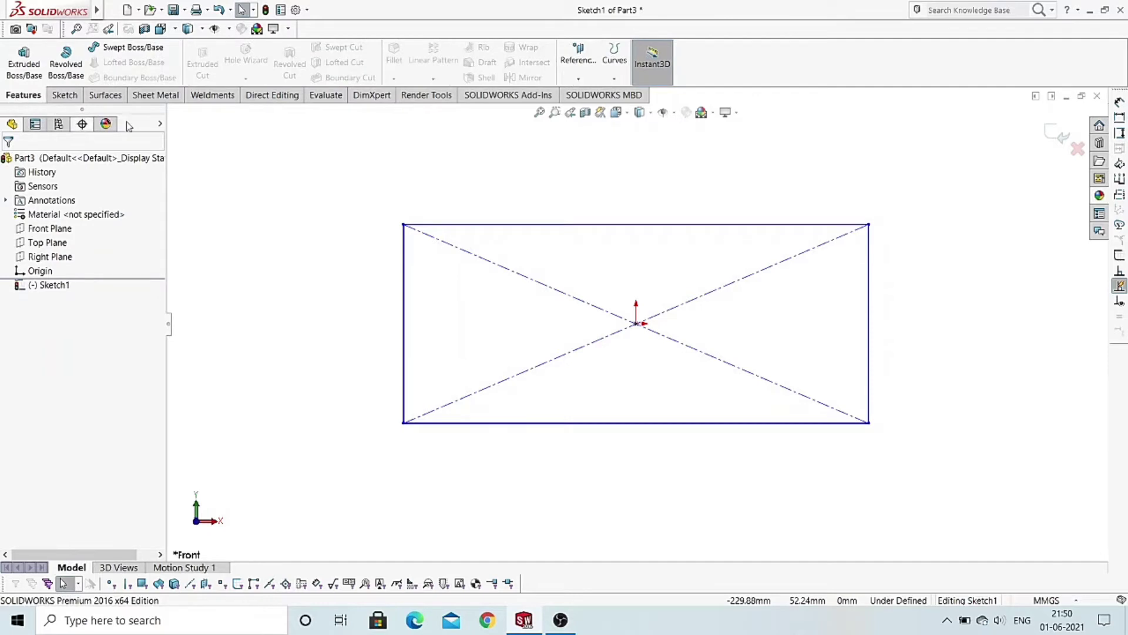
left_click(167, 100)
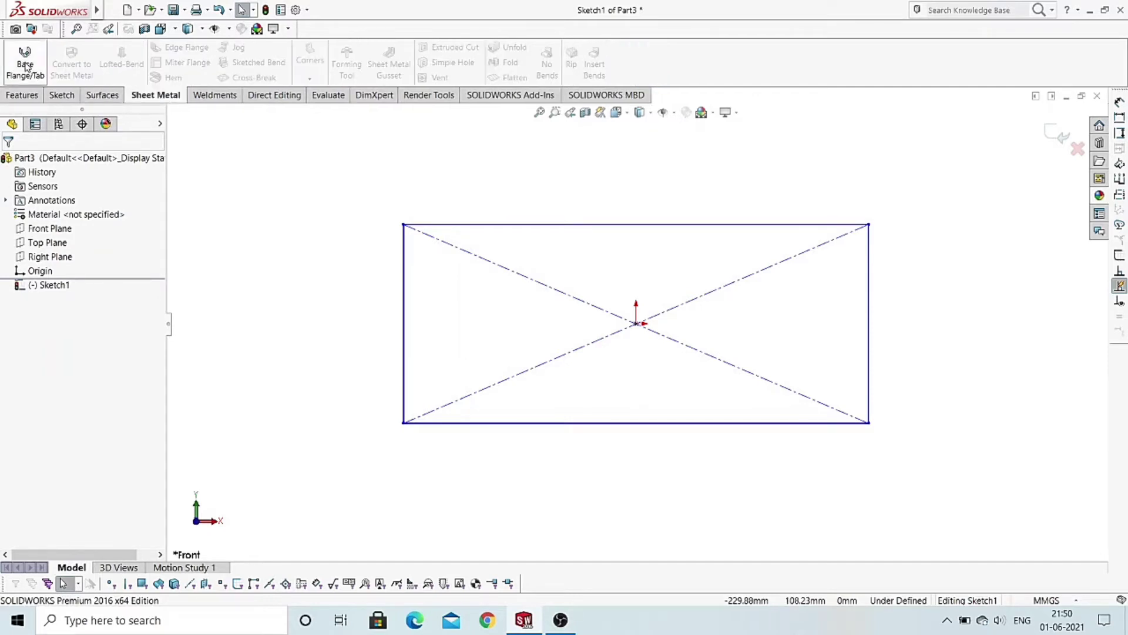
Step: Turn the rectangle into a 5.00 mm base flange, thickness reversed, K-factor 0.5
left_click(37, 79)
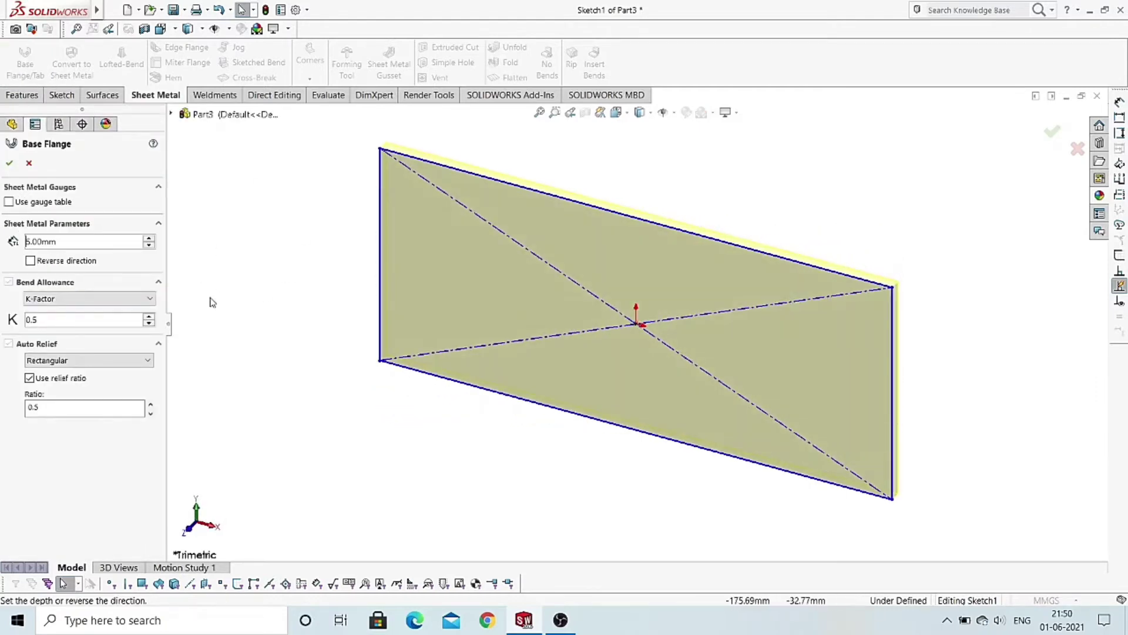
left_click_drag(58, 242, 27, 242)
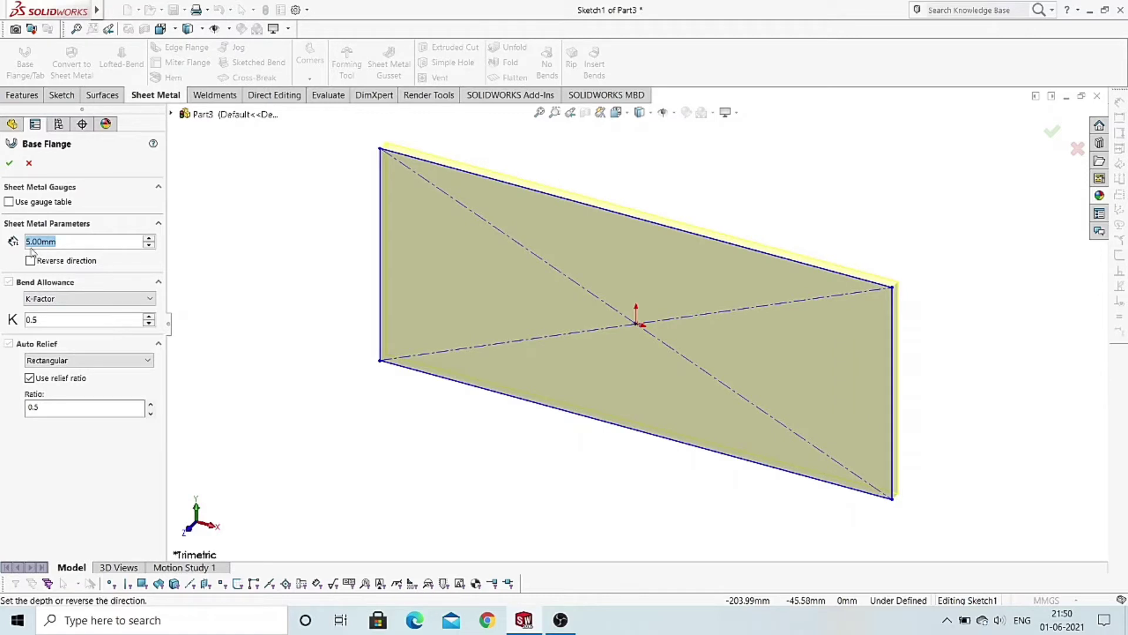
mouse_move(616, 295)
middle_mouse_down()
mouse_move(662, 310)
mouse_move(633, 309)
middle_mouse_up()
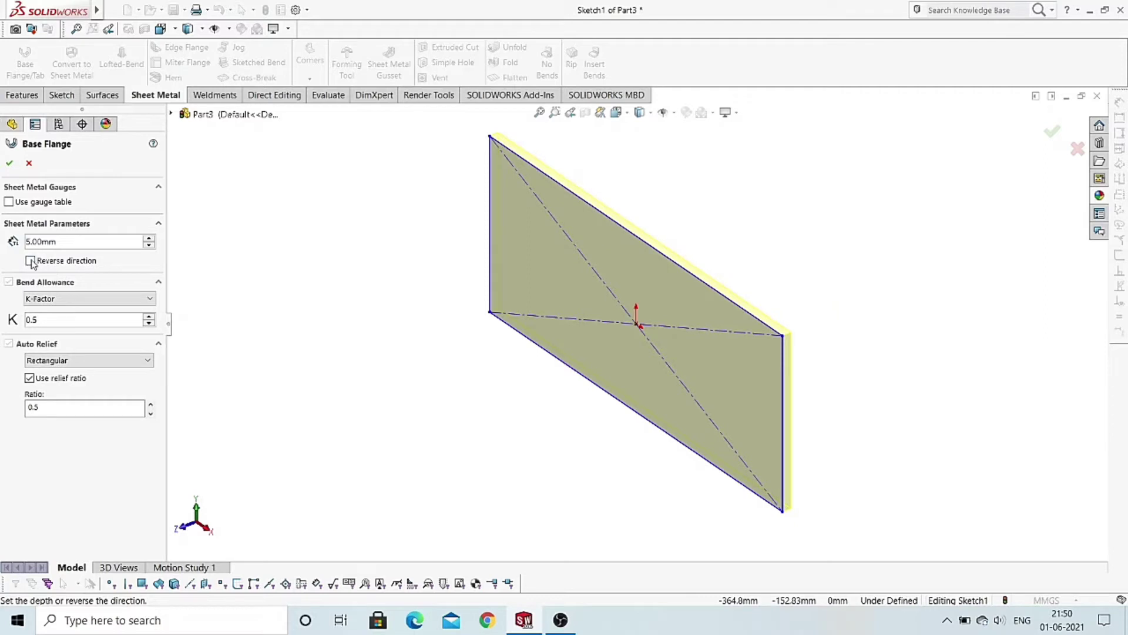
left_click(31, 261)
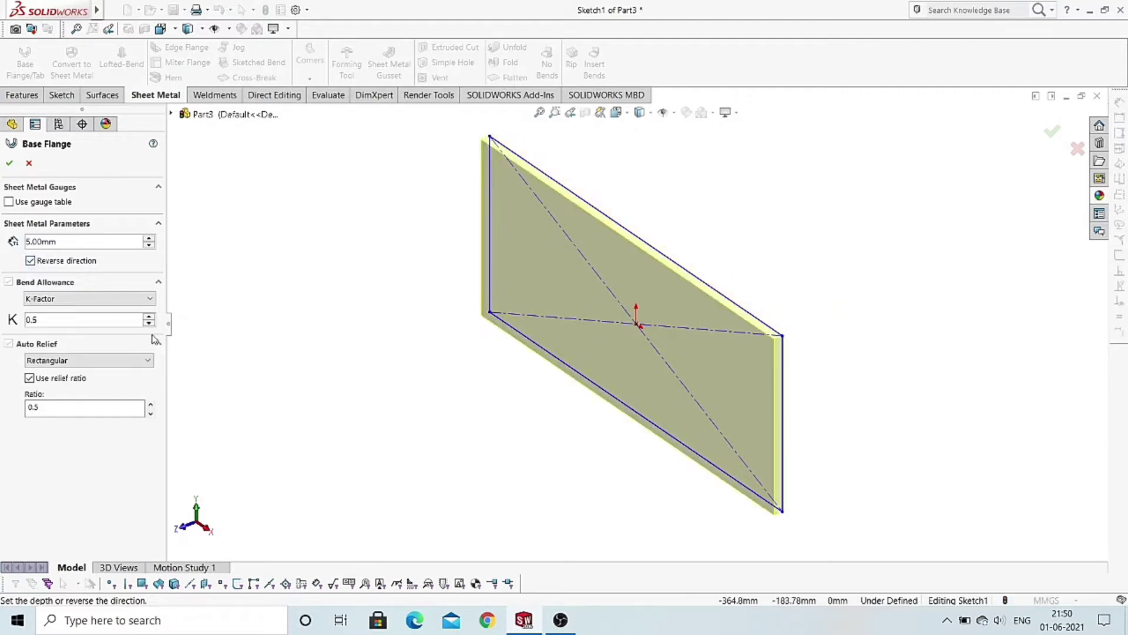
double_click(64, 324)
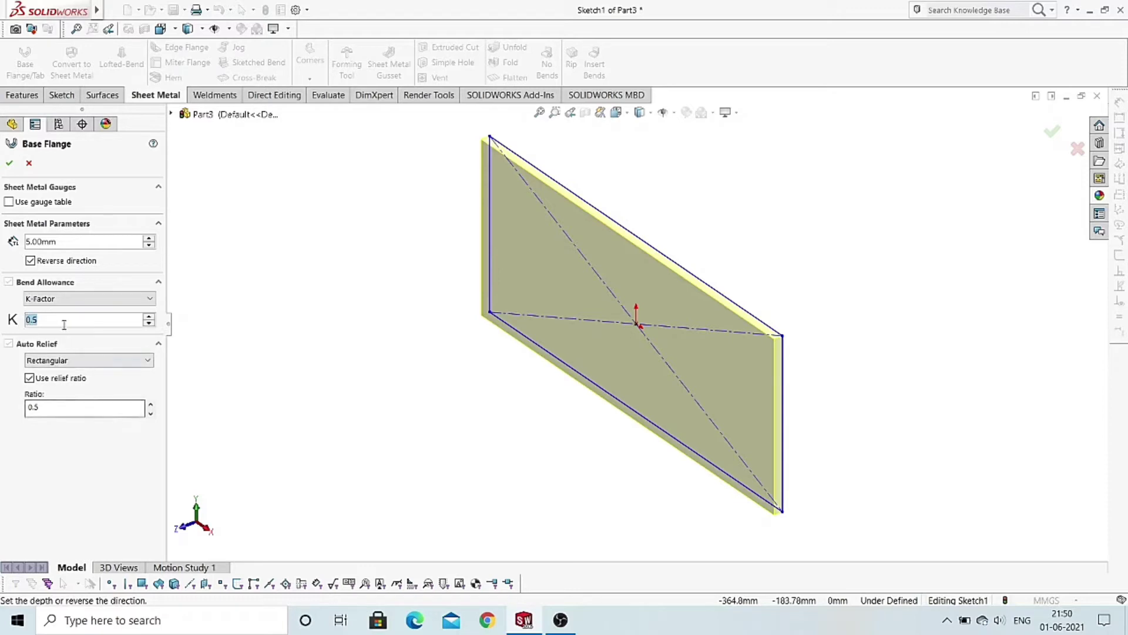
left_click(142, 321)
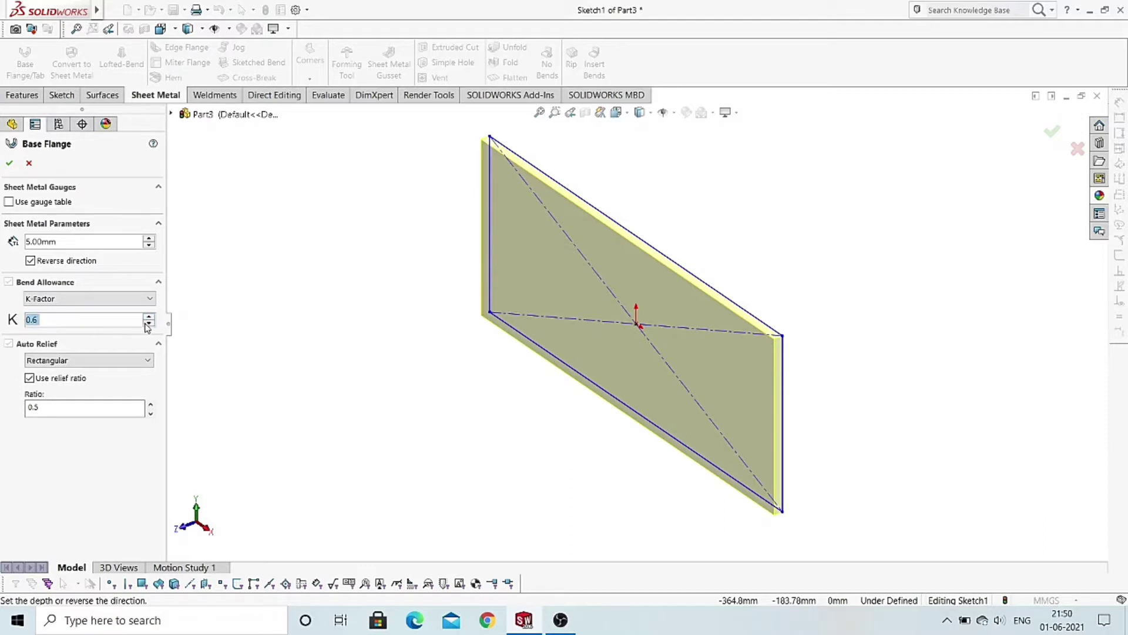
left_click(10, 164)
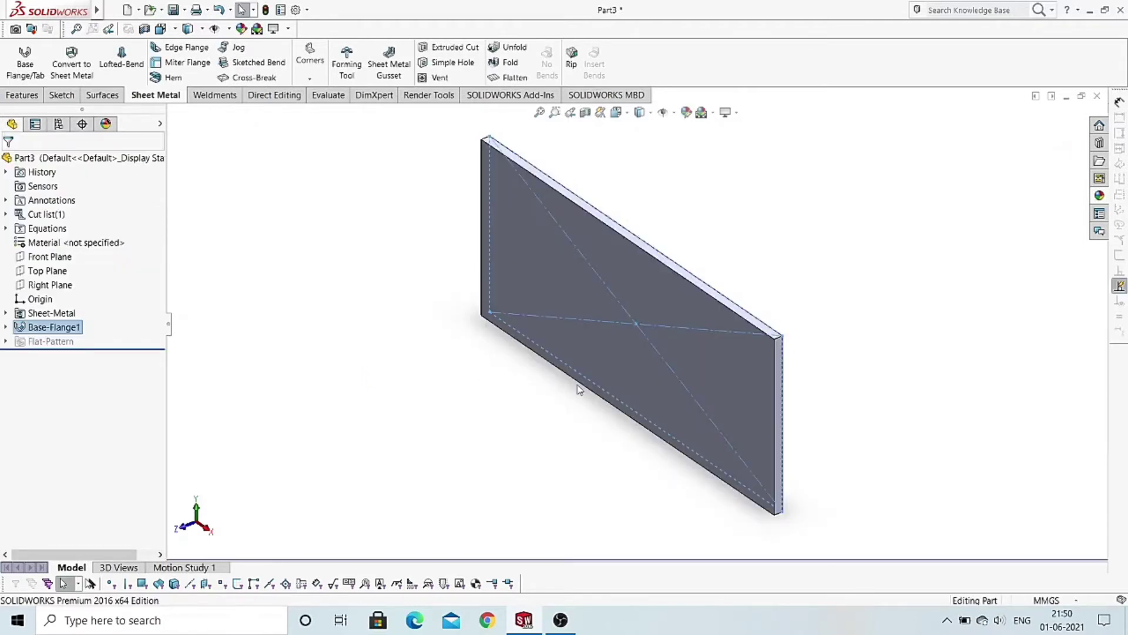
Step: Start an Edge Flange and turn the plate so its left edge faces forward
middle_click_drag(579, 390, 612, 323)
mouse_move(596, 364)
middle_mouse_down()
mouse_move(592, 333)
mouse_move(630, 340)
middle_mouse_up()
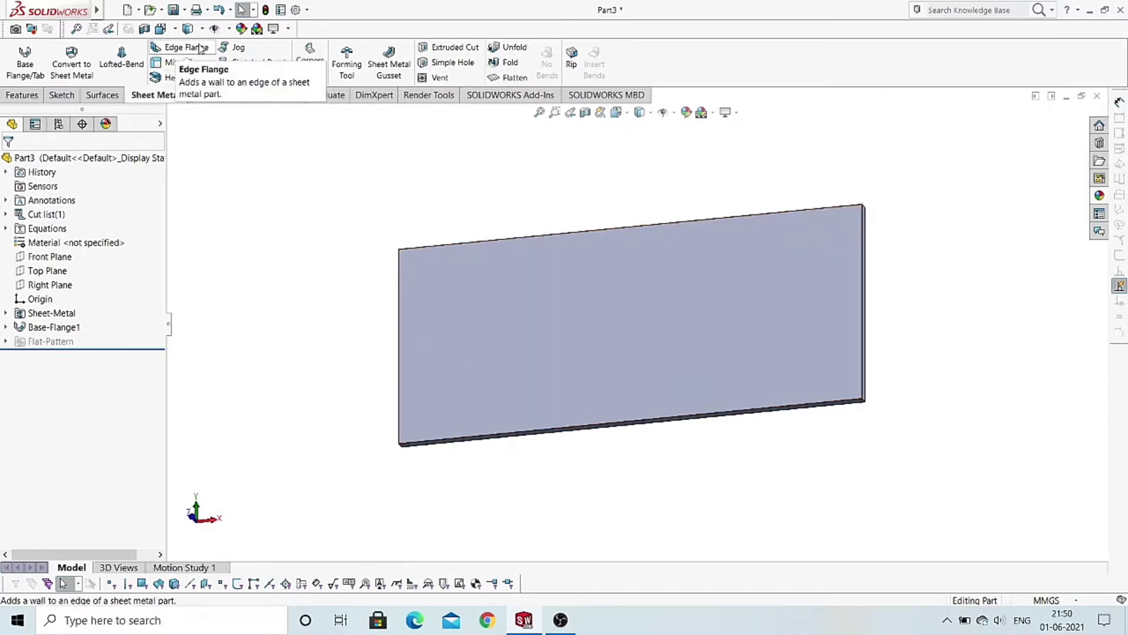
left_click(200, 49)
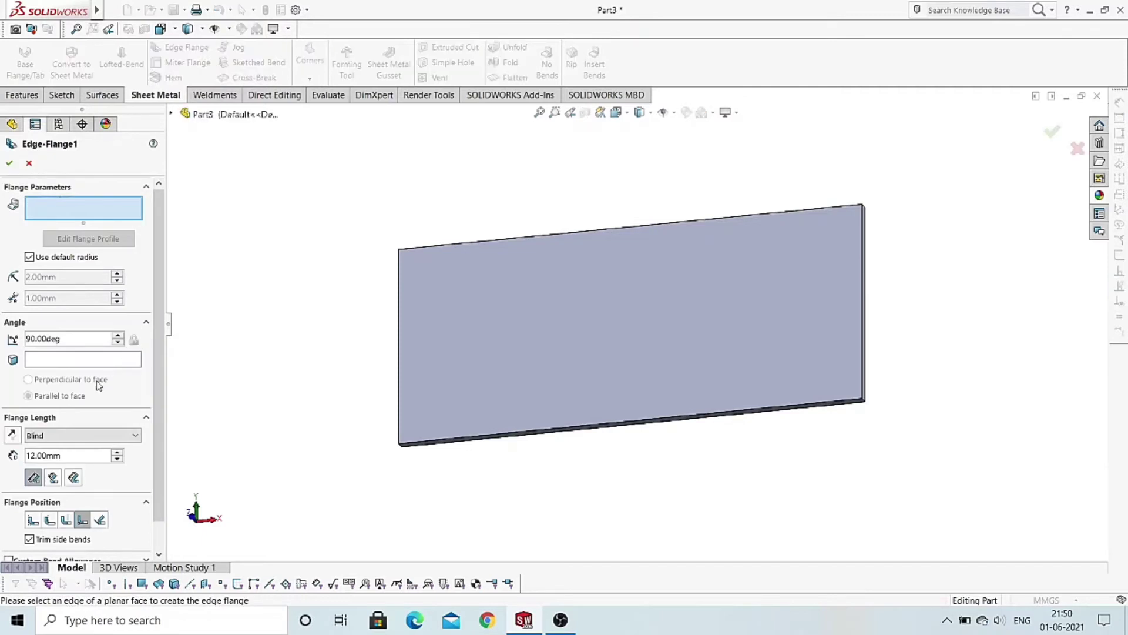
scroll(130, 389, "down", 1)
scroll(141, 391, "down", 1)
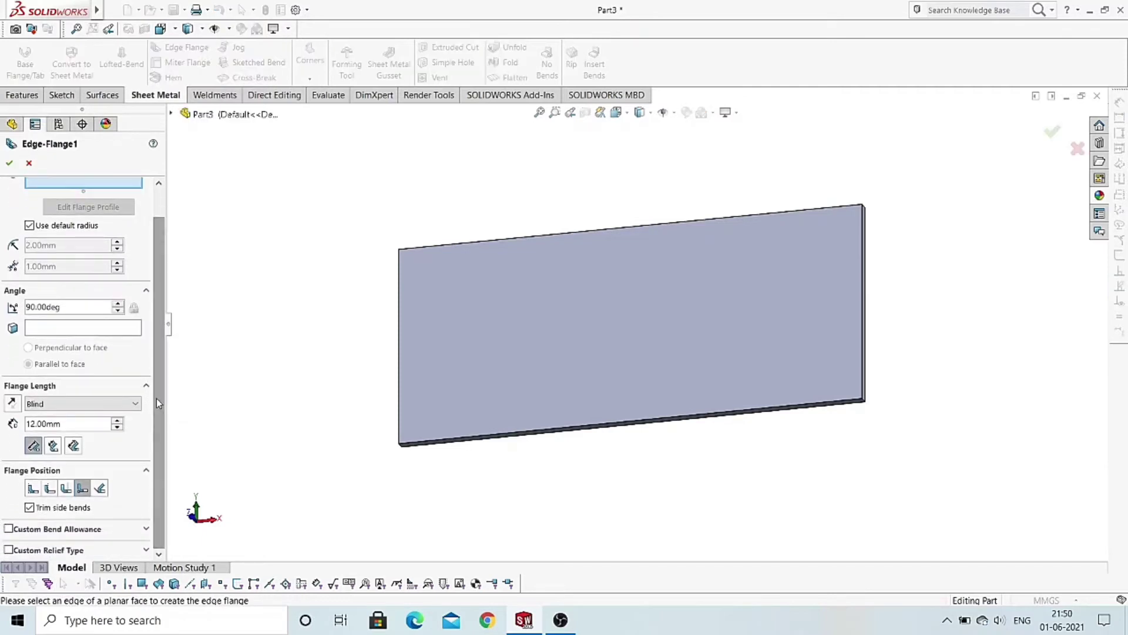
scroll(152, 360, "up", 1)
middle_click_drag(352, 369, 442, 346)
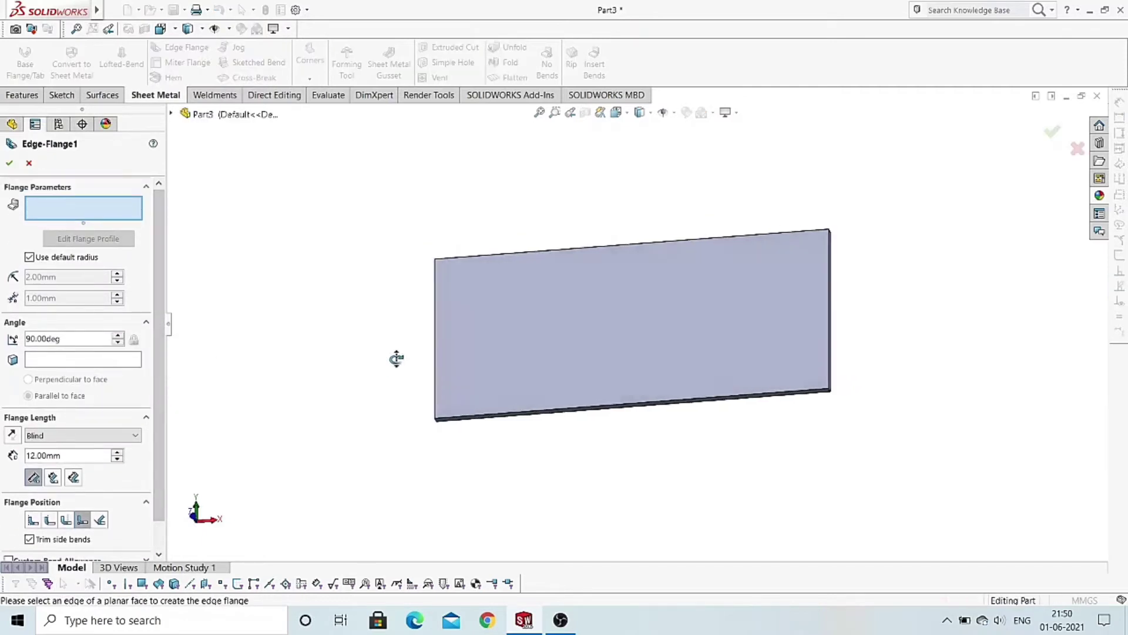
scroll(479, 276, "down", 2)
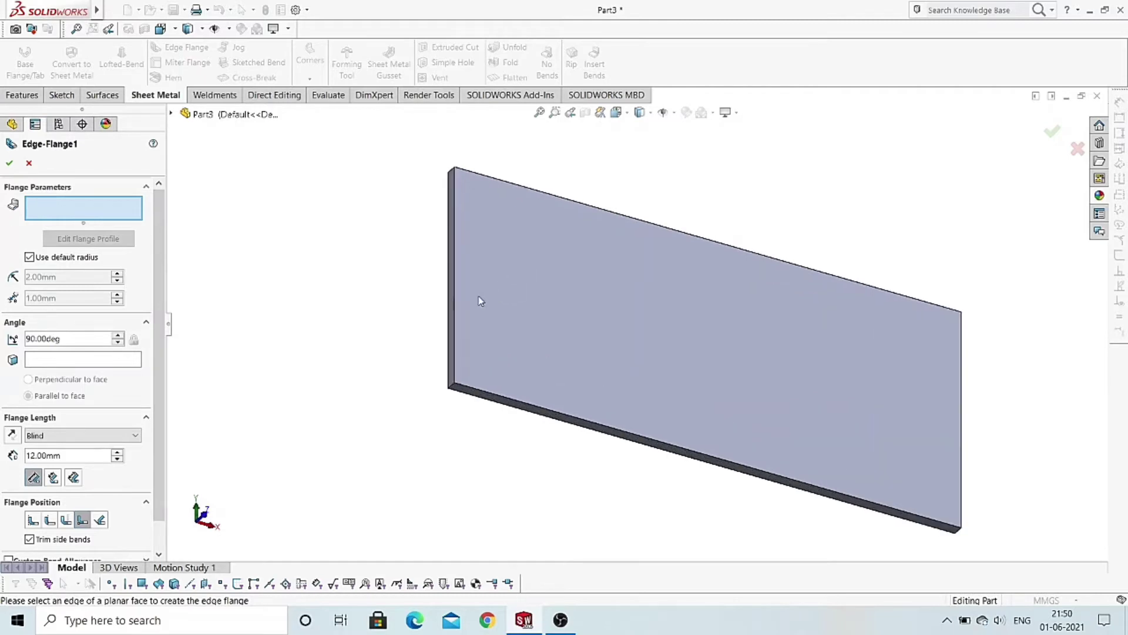
Step: Pick the plate's left edge and drag the 90° flange preview up
left_click(449, 281)
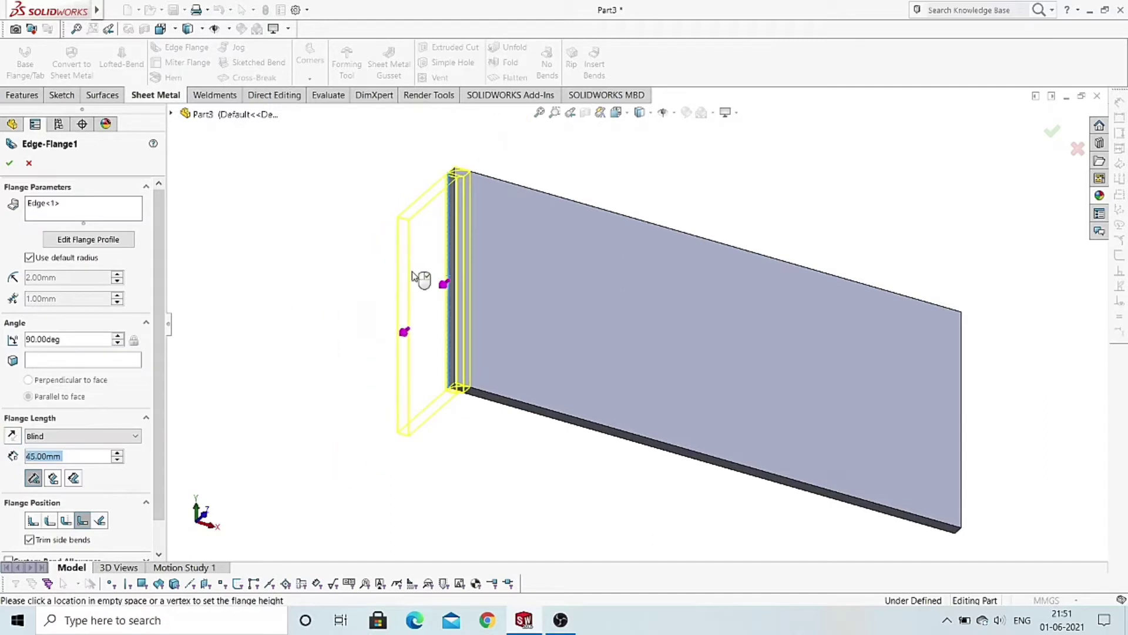
scroll(577, 221, "up", 2)
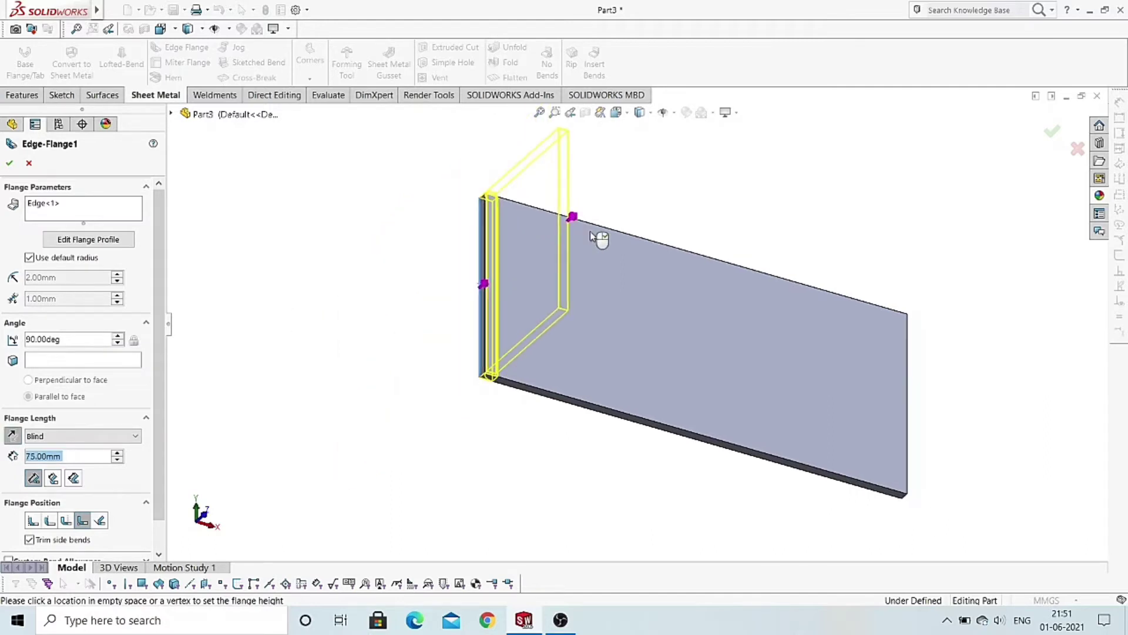
middle_click_drag(587, 194, 544, 198)
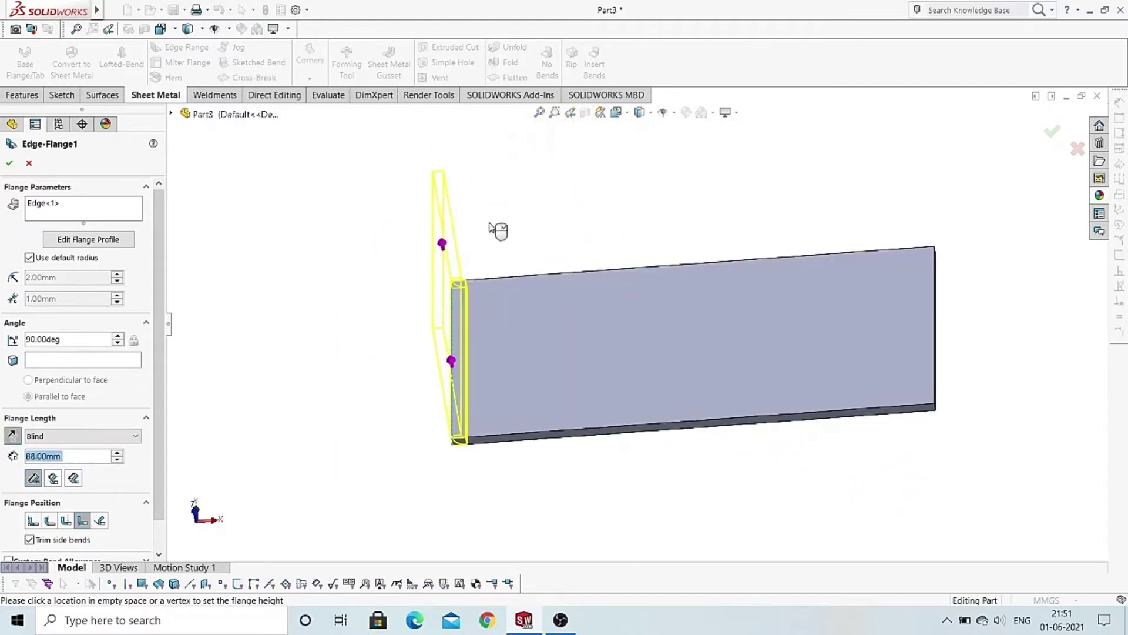
left_click(427, 204)
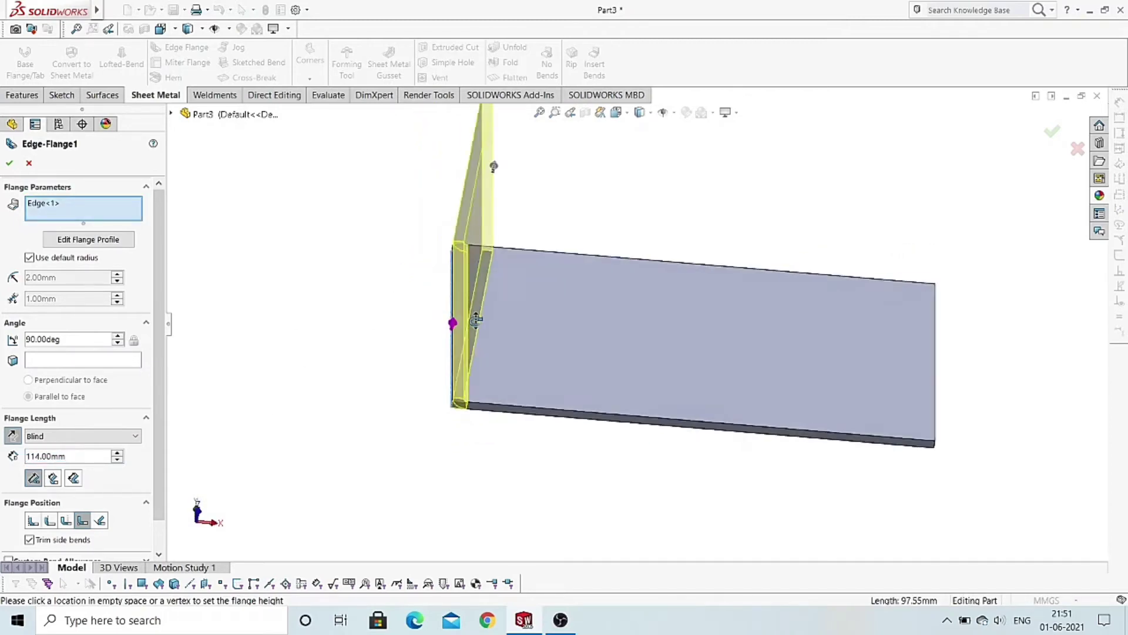
middle_click_drag(450, 321, 490, 264)
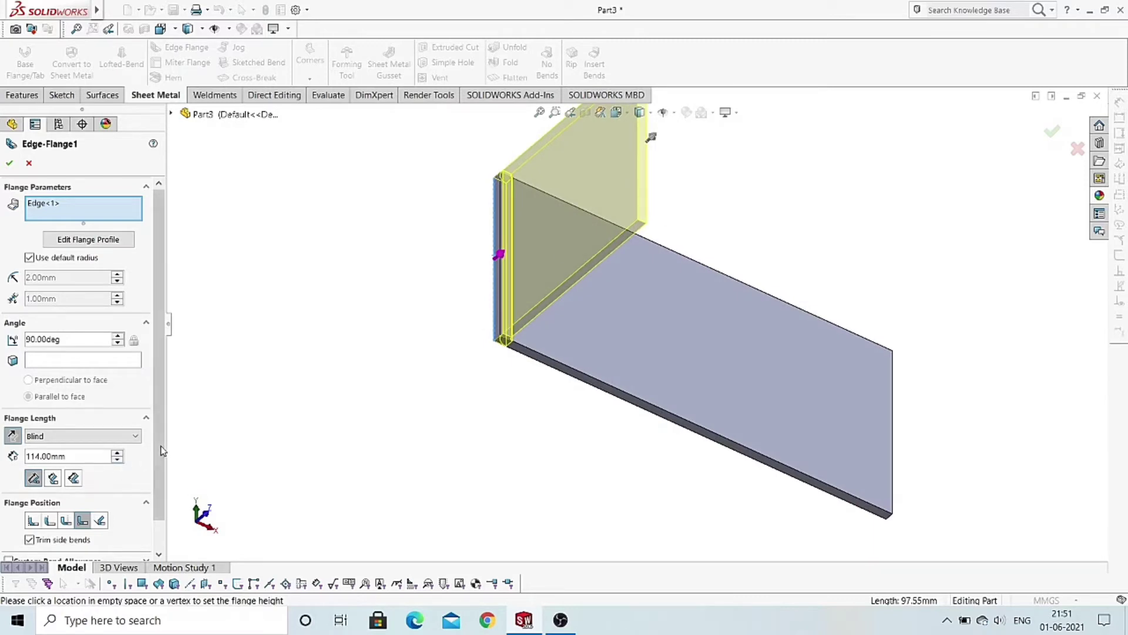
scroll(112, 458, "down", 1)
Step: Set the flange length to Blind 110.00 mm
double_click(47, 423)
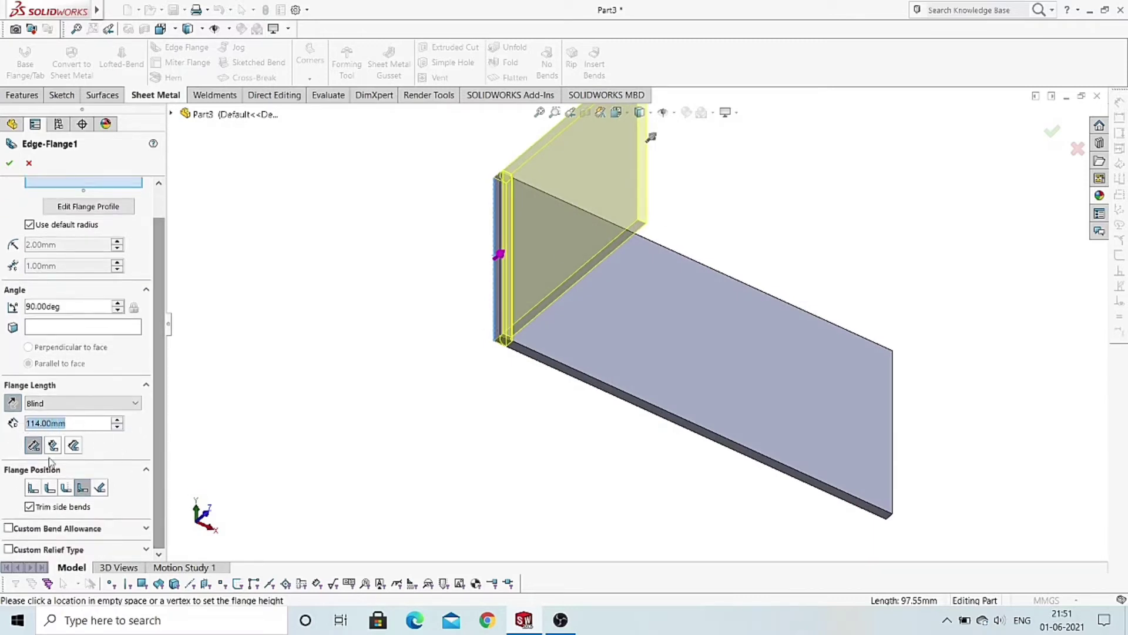
type("110")
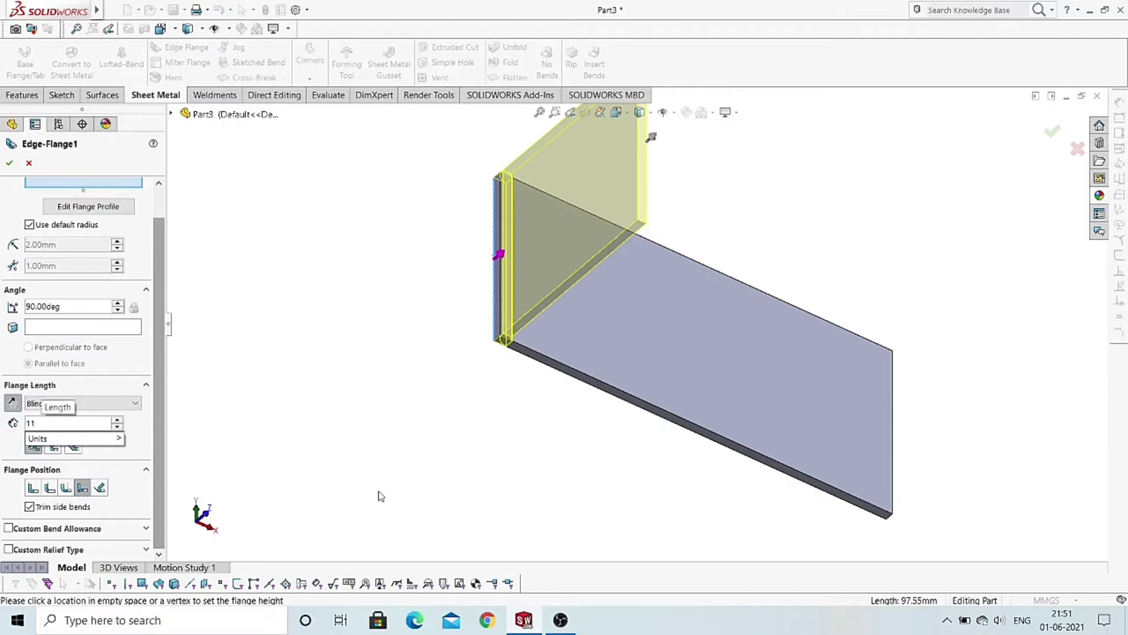
key("Return")
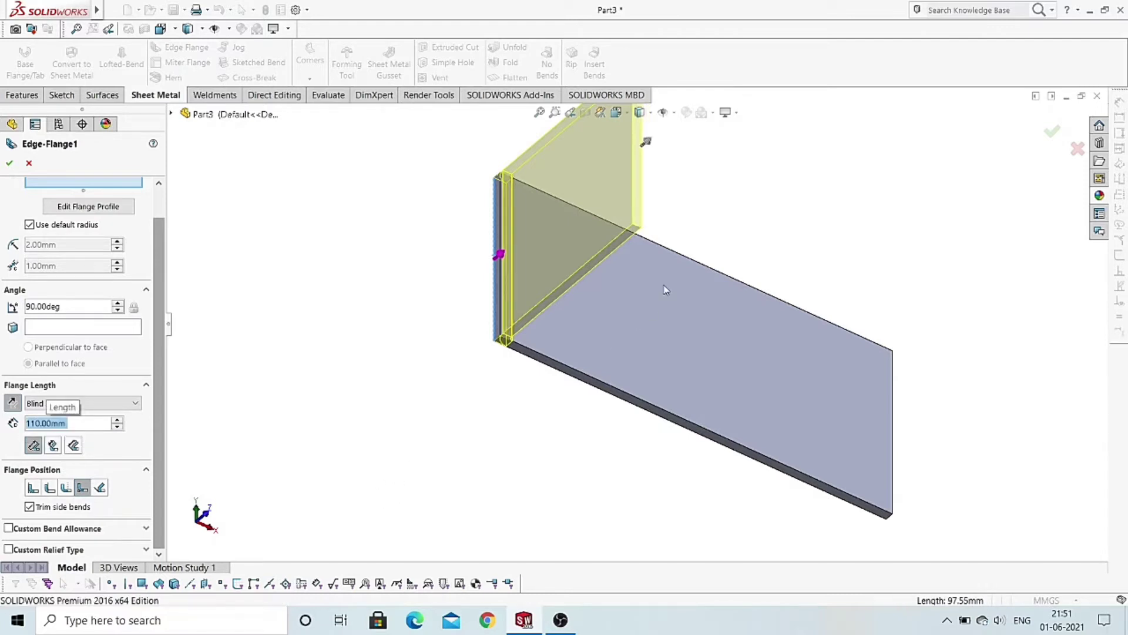
scroll(631, 327, "up", 2)
left_click(118, 420)
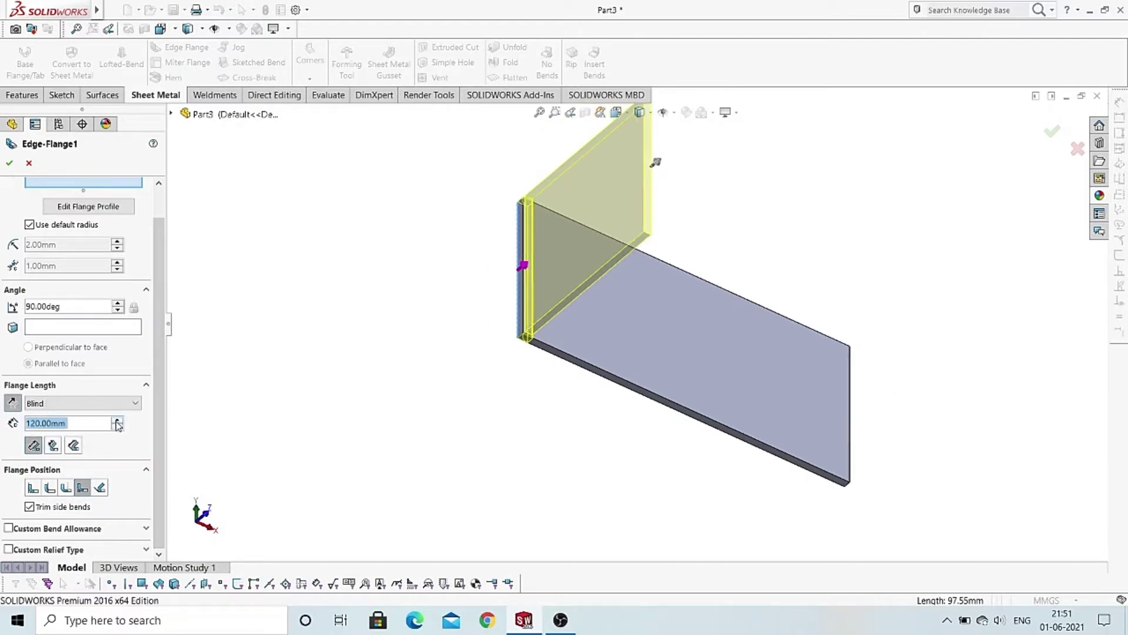
left_click(118, 427)
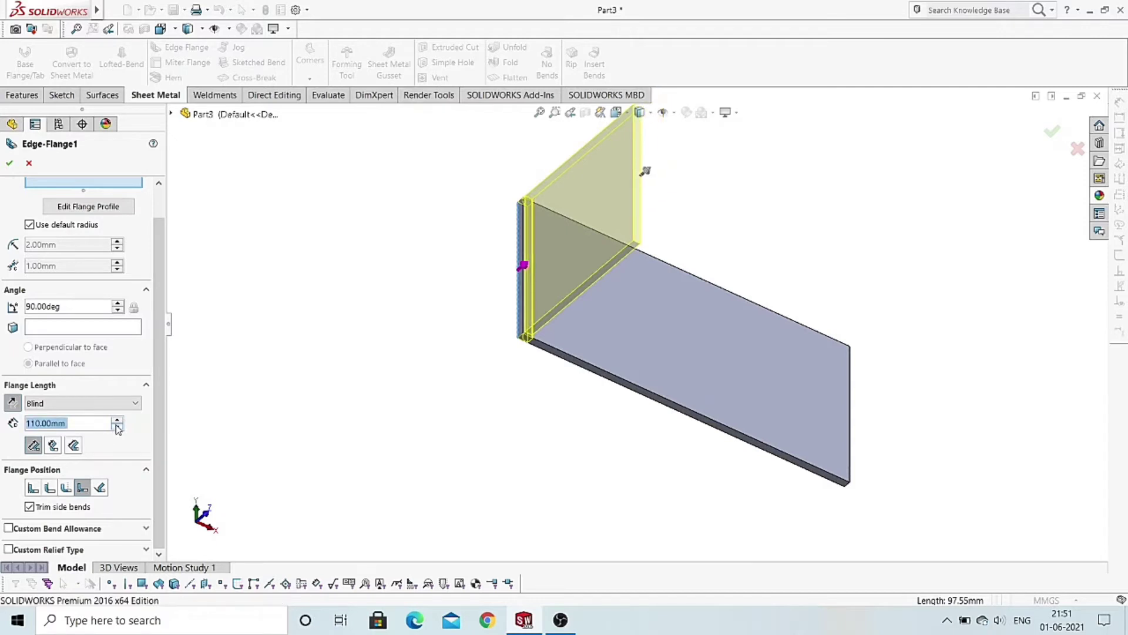
scroll(573, 335, "down", 2)
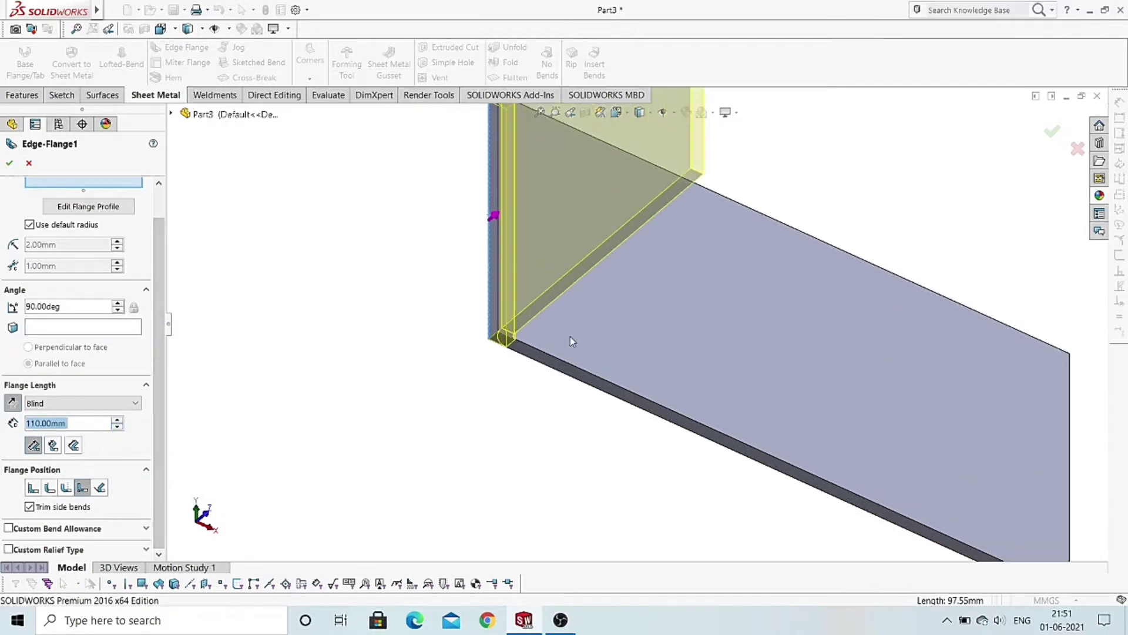
scroll(498, 352, "down", 3)
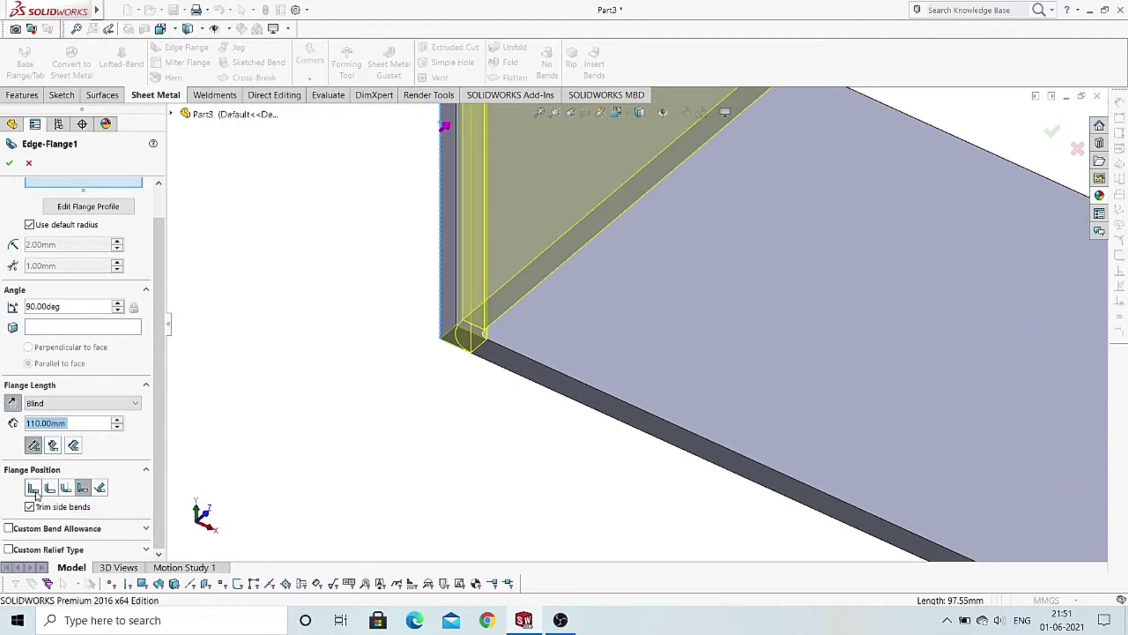
Step: Preview the first flange position options, orbiting to inspect the bend corner
left_click(33, 487)
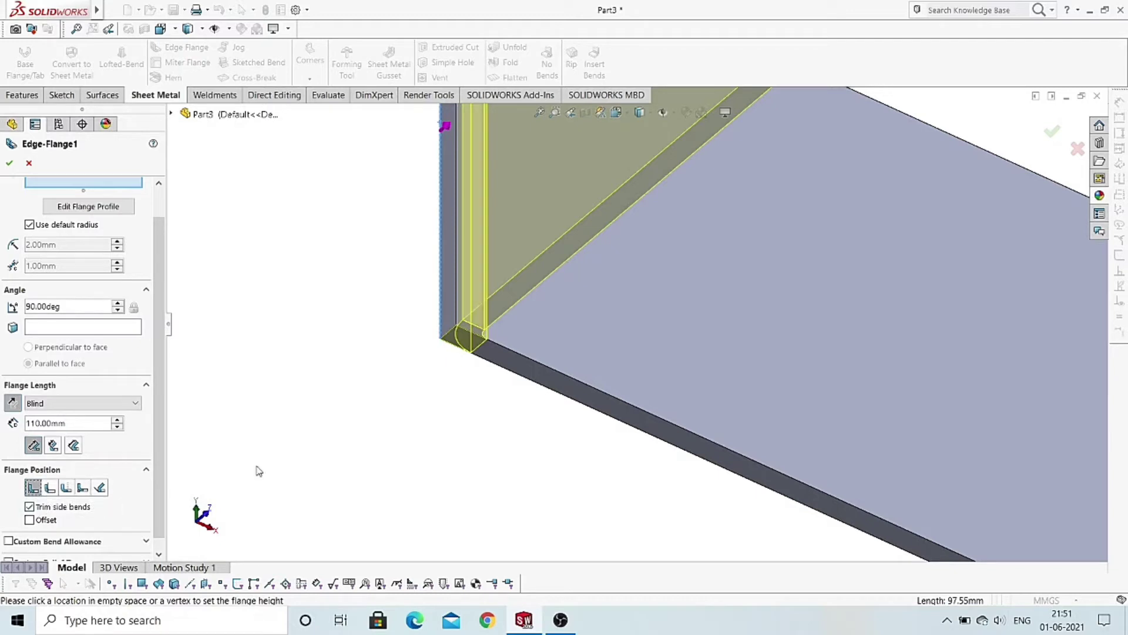
left_click(29, 490)
mouse_move(430, 431)
middle_mouse_down()
mouse_move(369, 415)
mouse_move(397, 395)
middle_mouse_up()
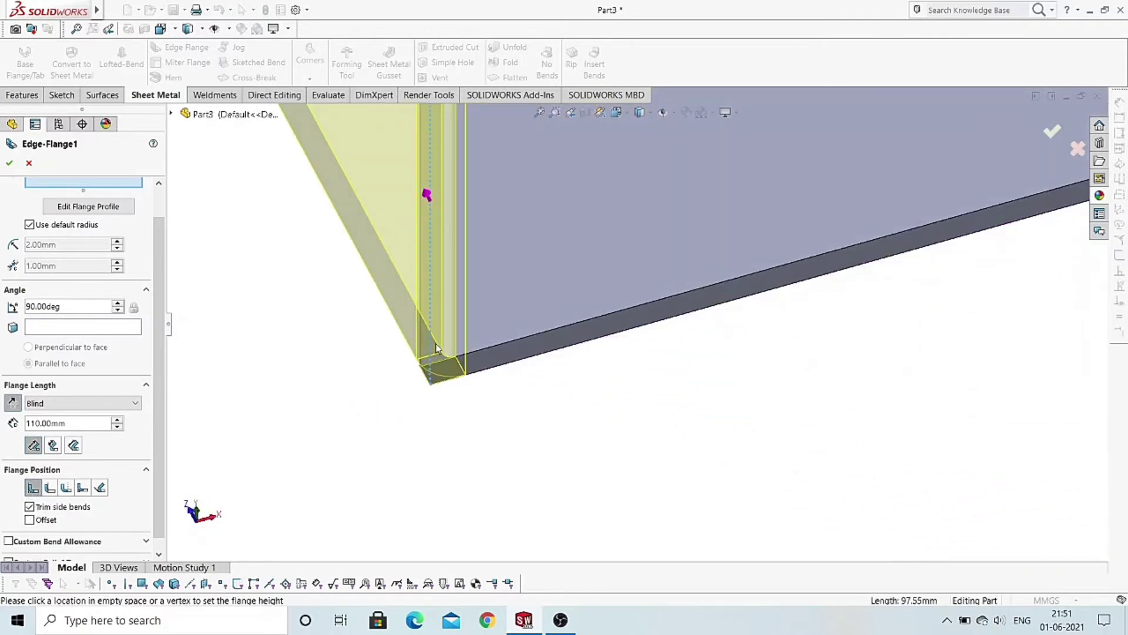
left_click(54, 491)
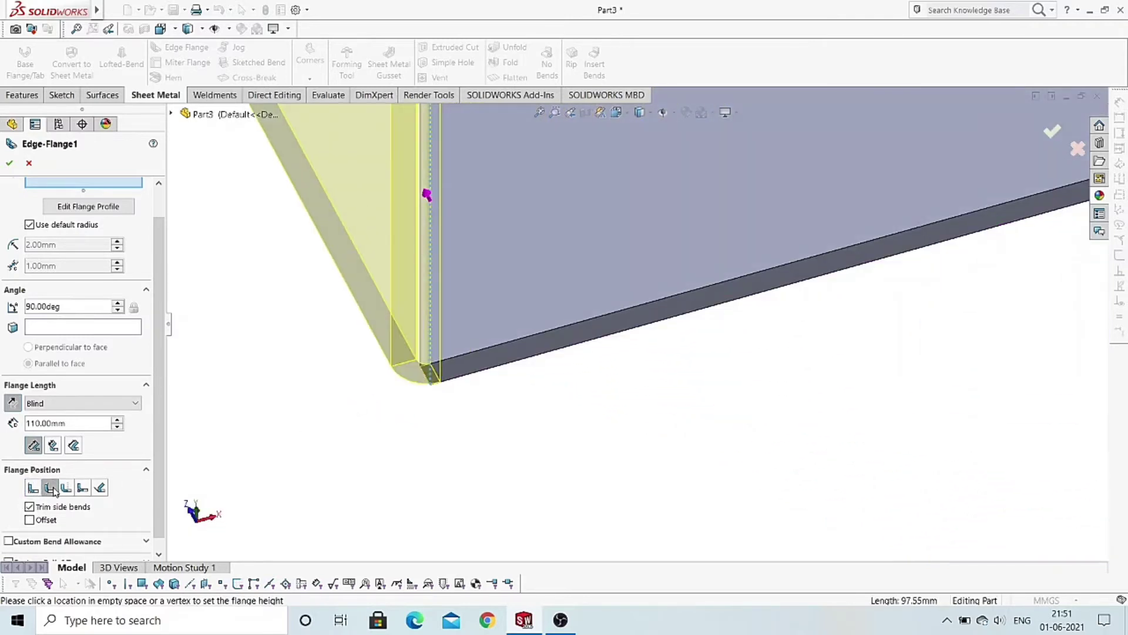
mouse_move(194, 188)
middle_mouse_down()
mouse_move(288, 169)
mouse_move(399, 276)
middle_mouse_up()
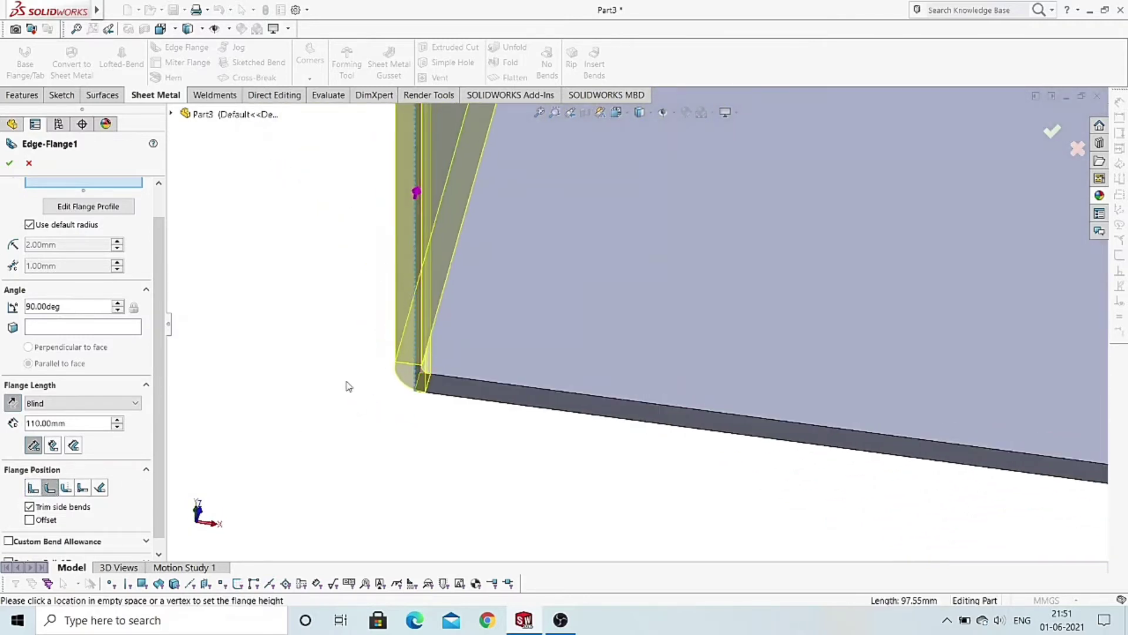
left_click(67, 488)
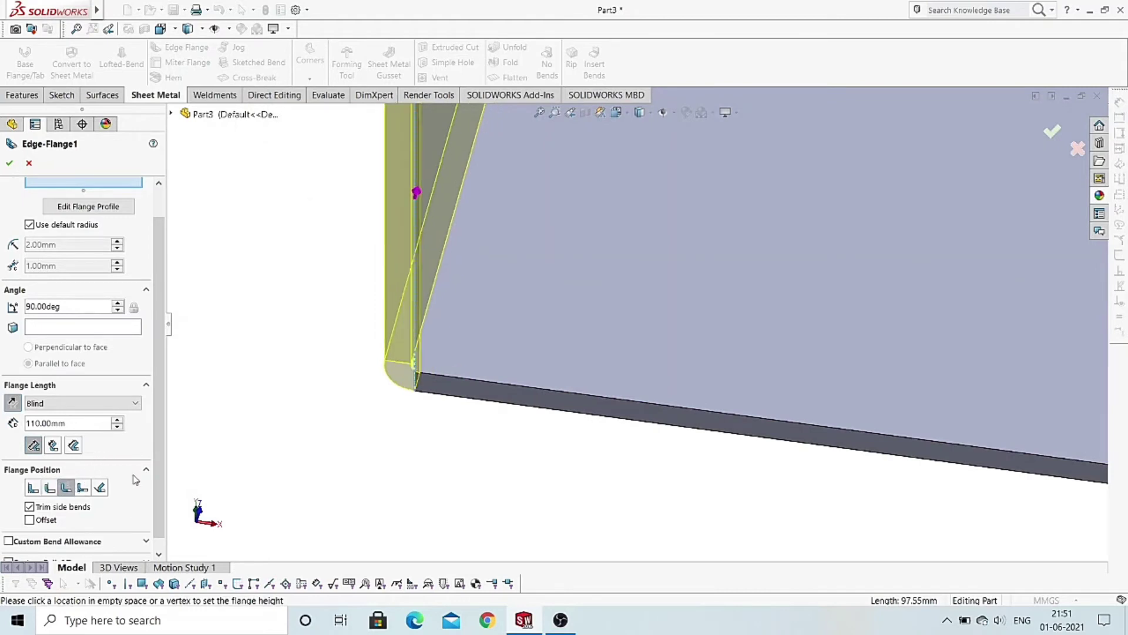
middle_click_drag(494, 392, 413, 374)
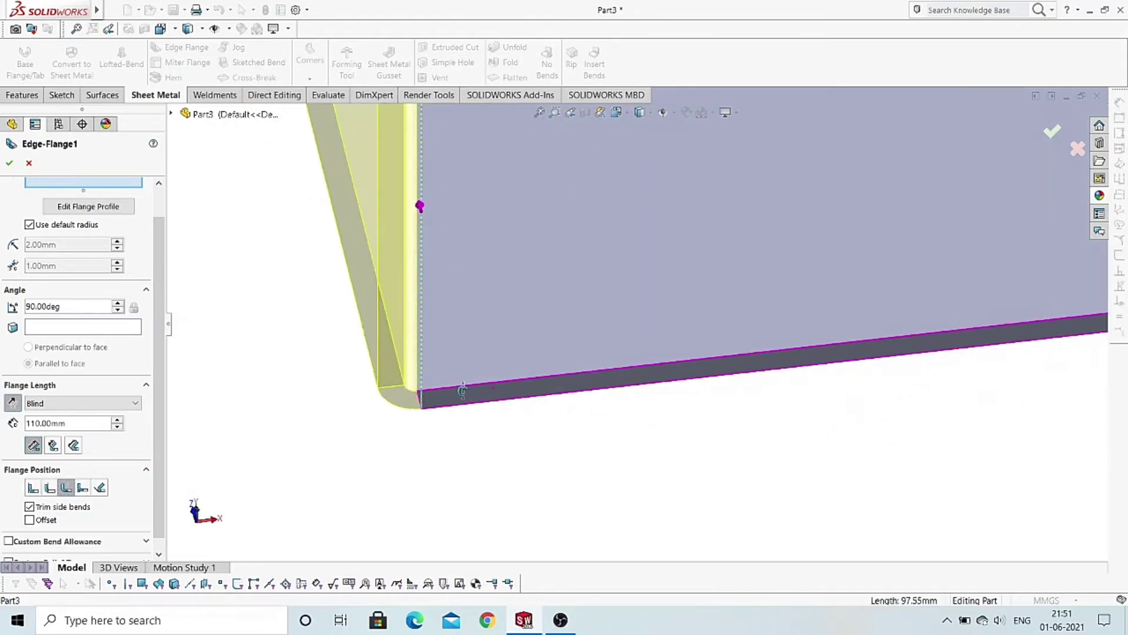
Step: Try the remaining positions and settle the flange on Bend Outside
left_click(83, 487)
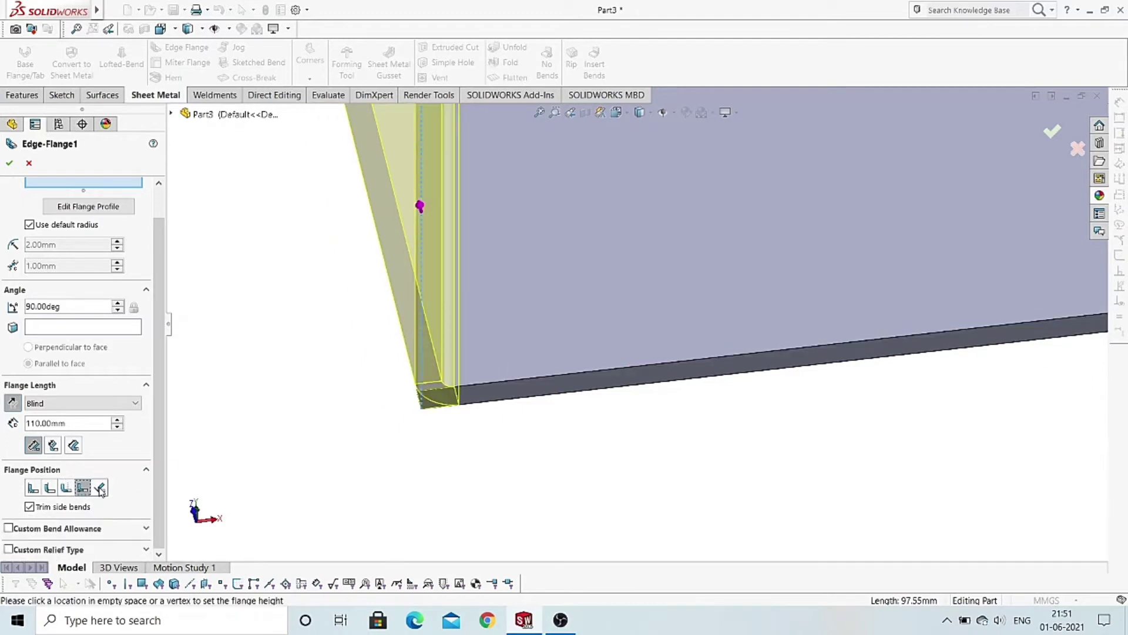
left_click(100, 487)
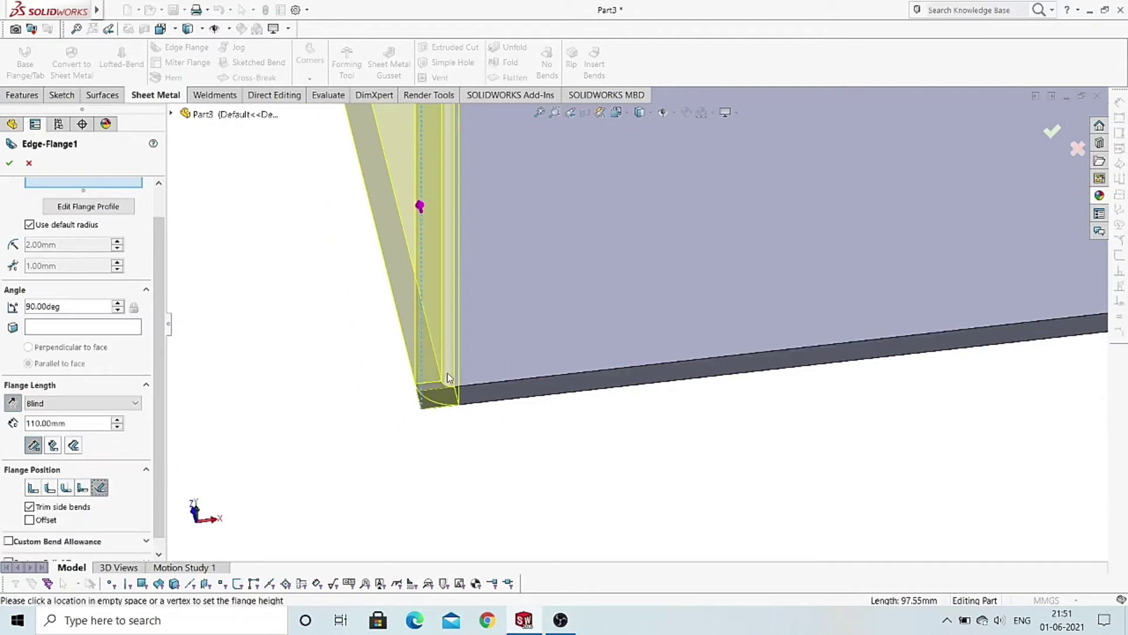
left_click(66, 488)
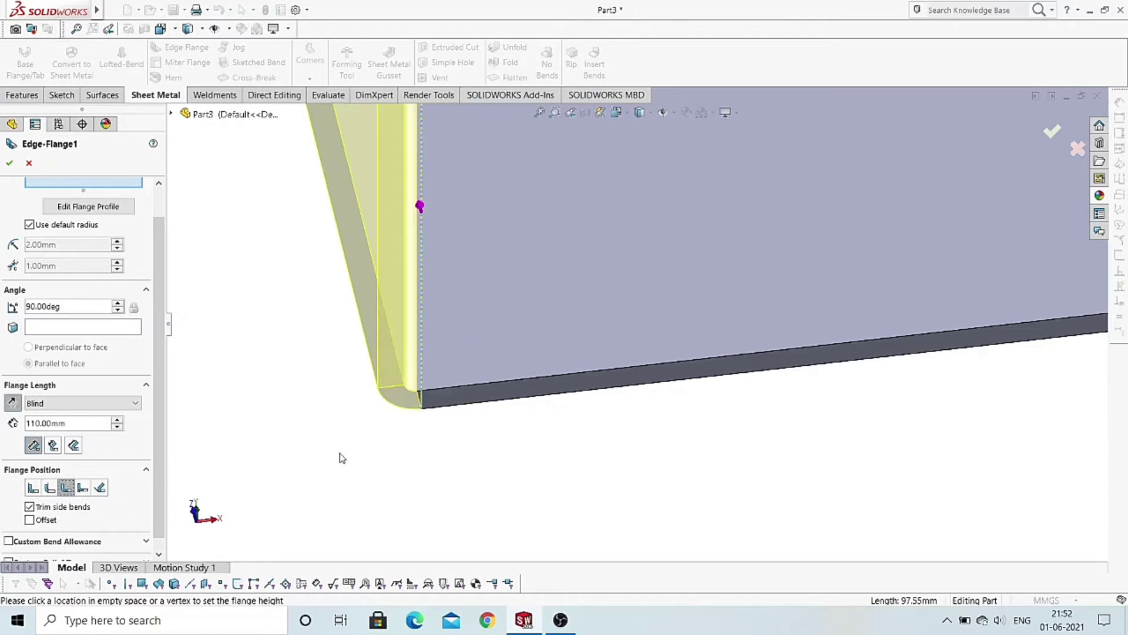
mouse_move(342, 457)
middle_mouse_down()
mouse_move(364, 433)
mouse_move(442, 410)
middle_mouse_up()
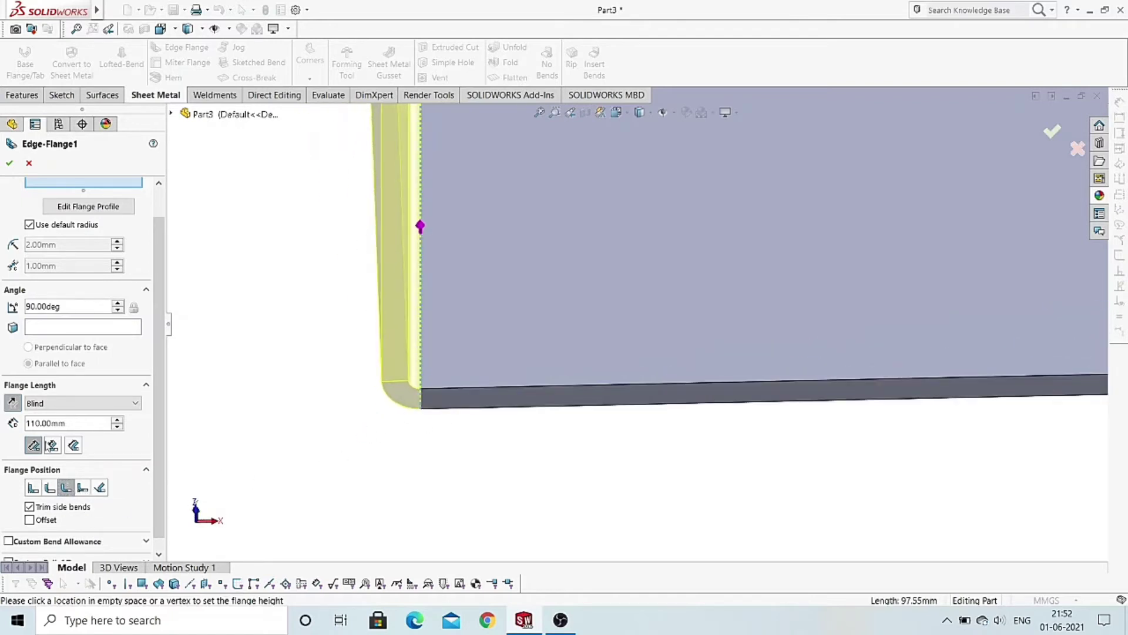
scroll(156, 463, "up", 2)
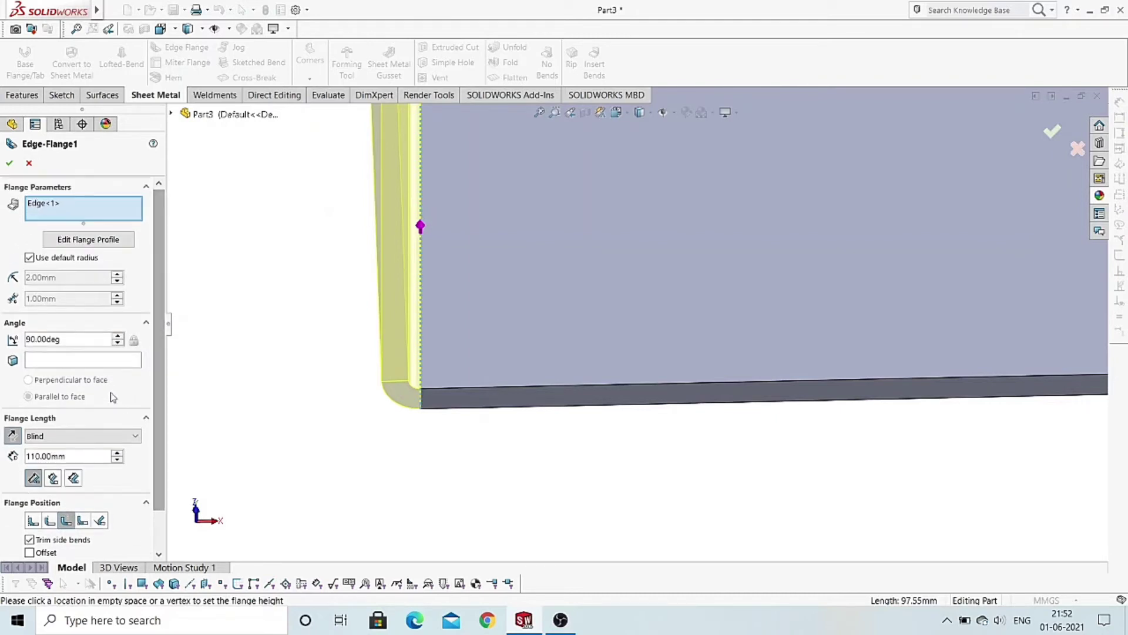
left_click_drag(72, 341, 30, 342)
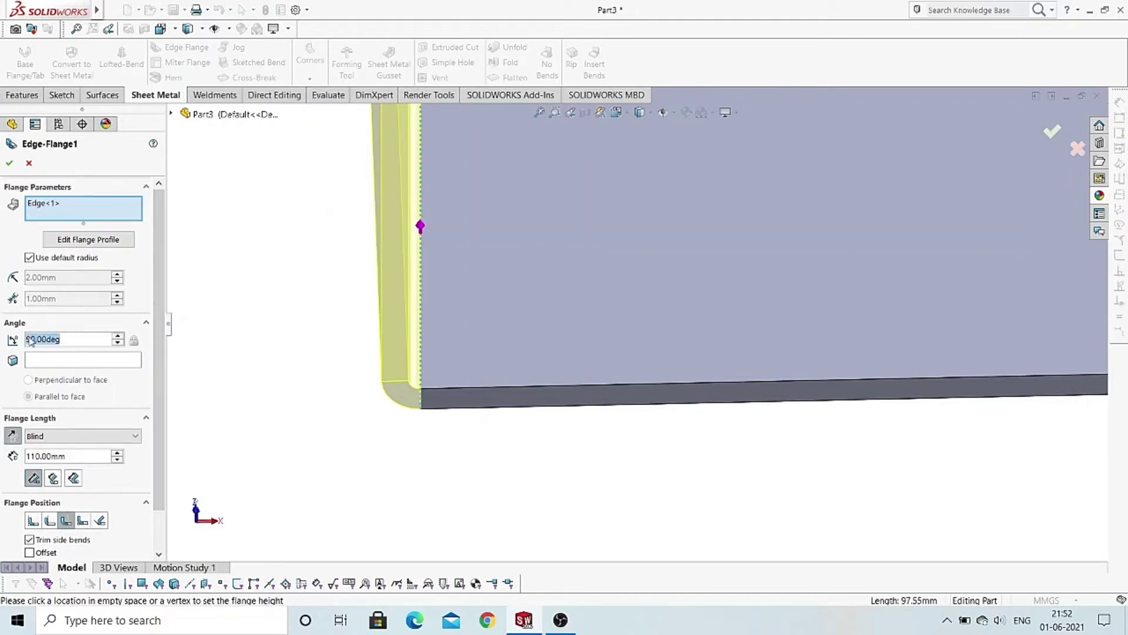
Step: Give the flange a custom 6.00 mm bend radius and confirm Edge-Flange1
left_click(30, 258)
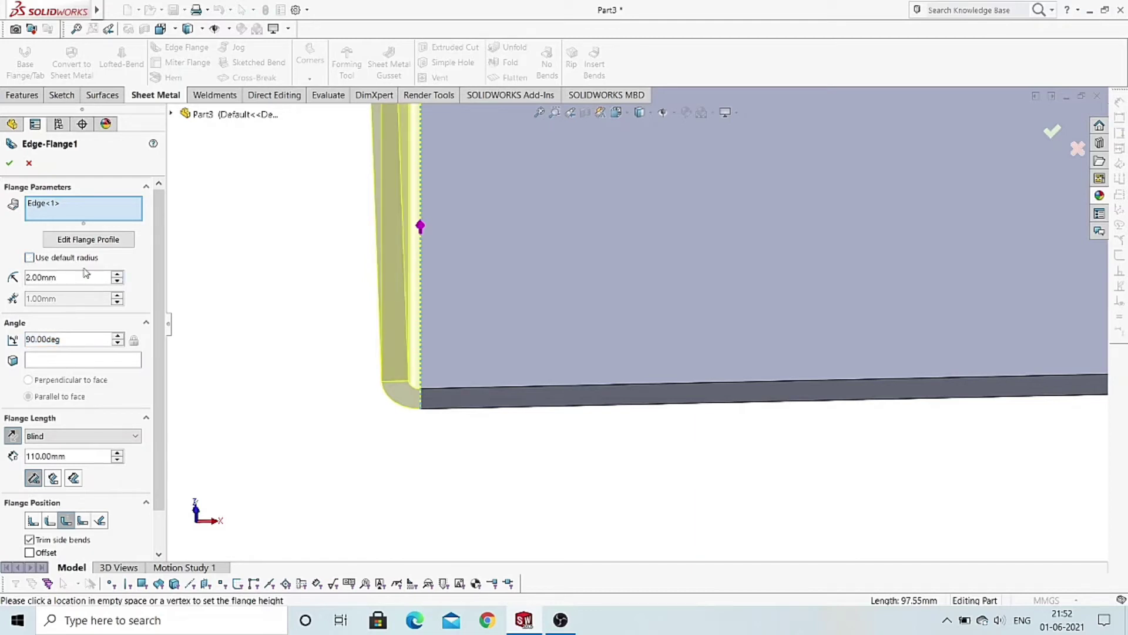
left_click_drag(62, 281, 24, 281)
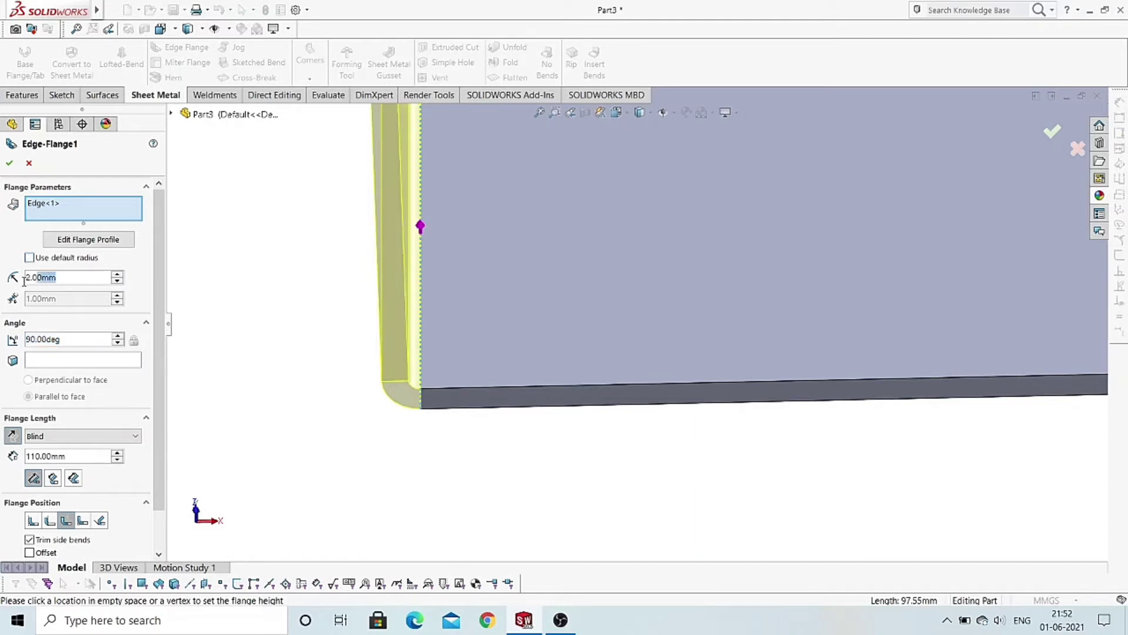
left_click(117, 275)
left_click(117, 275)
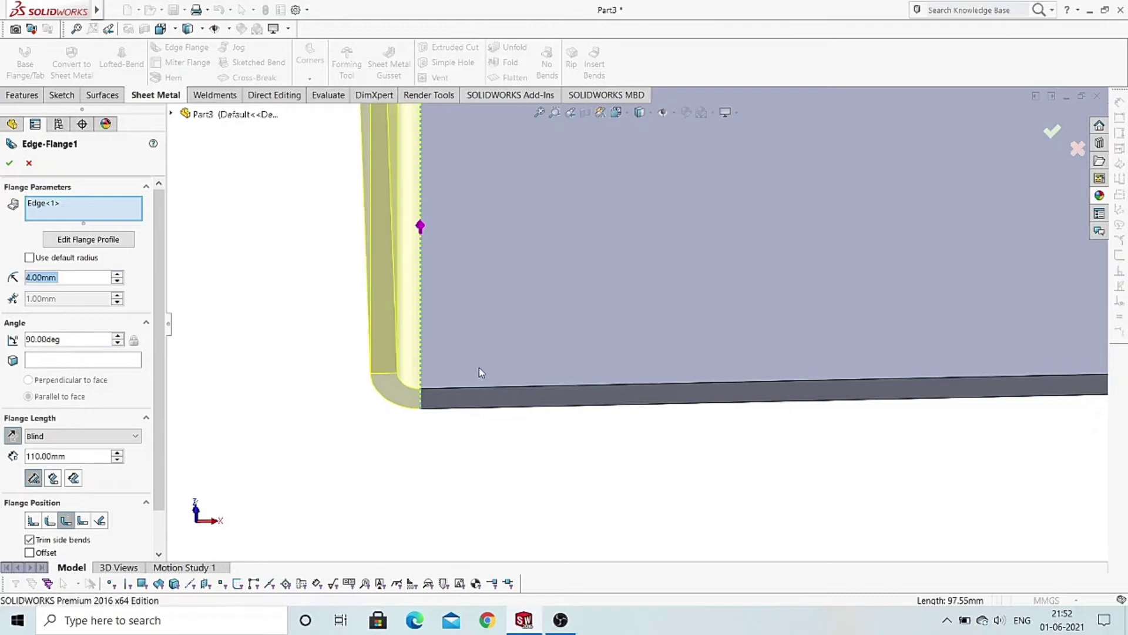
middle_click_drag(479, 371, 409, 376)
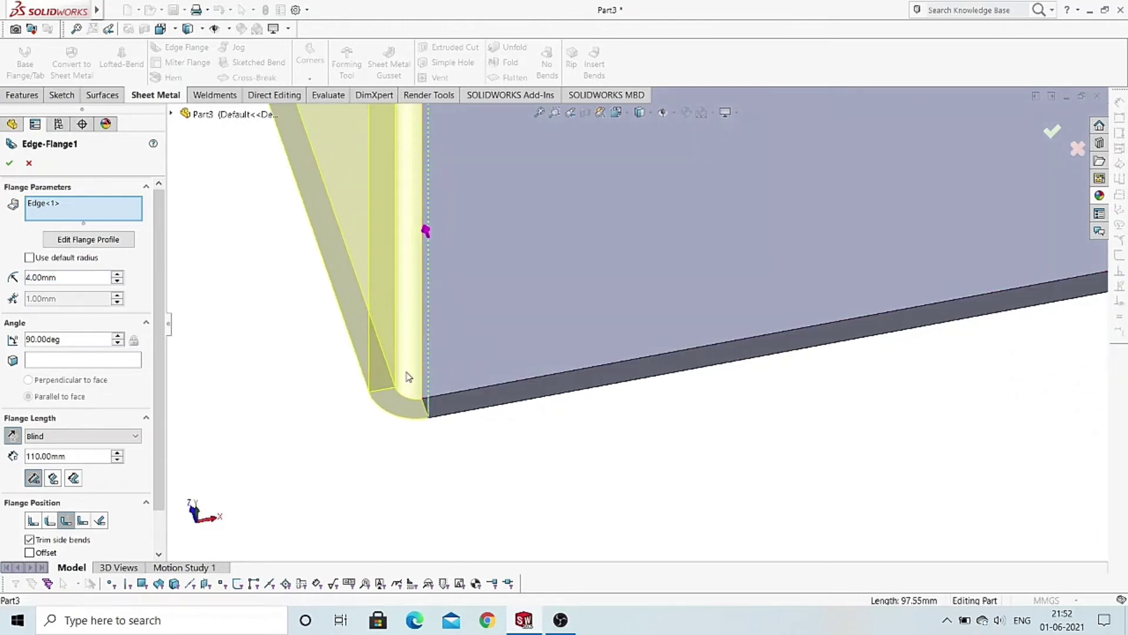
left_click(117, 274)
left_click(117, 274)
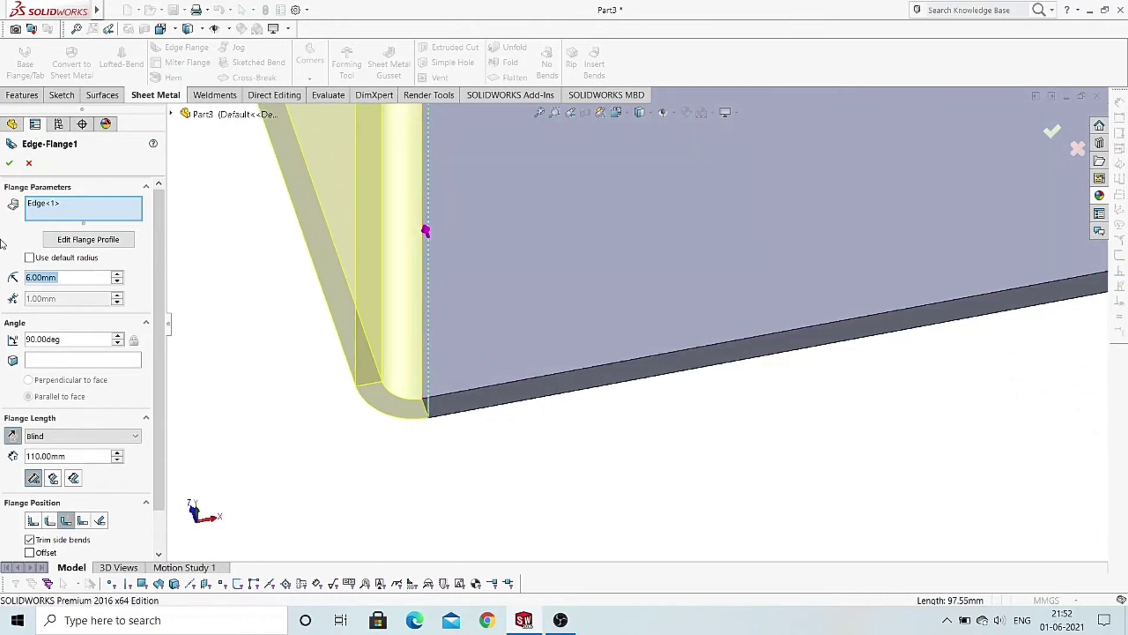
left_click(9, 162)
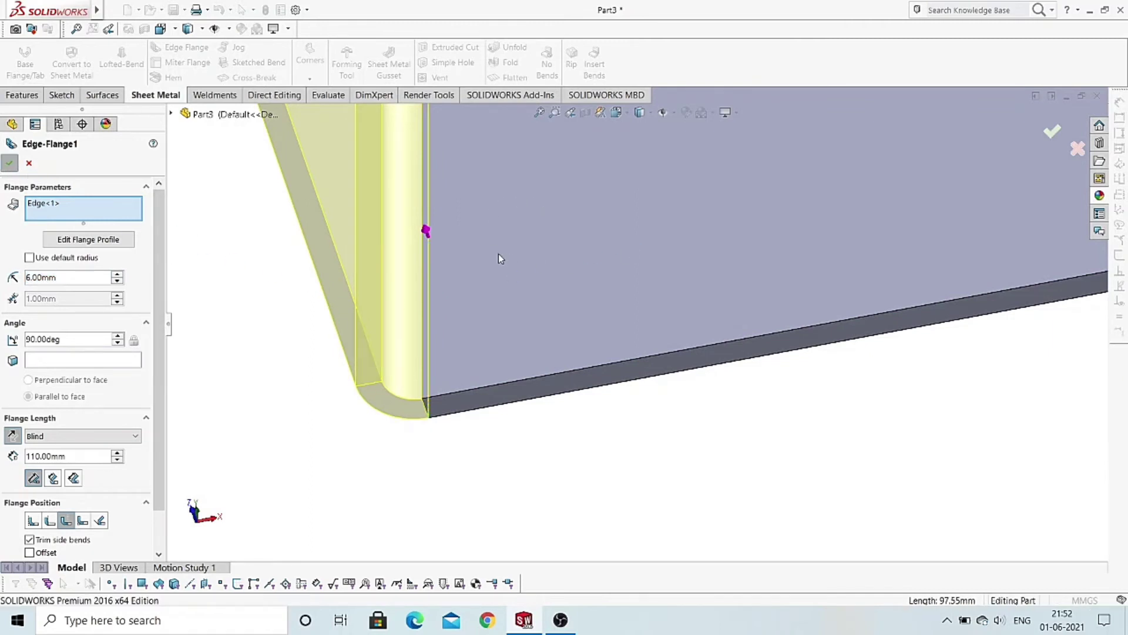
scroll(498, 257, "up", 3)
mouse_move(506, 267)
middle_mouse_down()
mouse_move(514, 251)
mouse_move(573, 253)
middle_mouse_up()
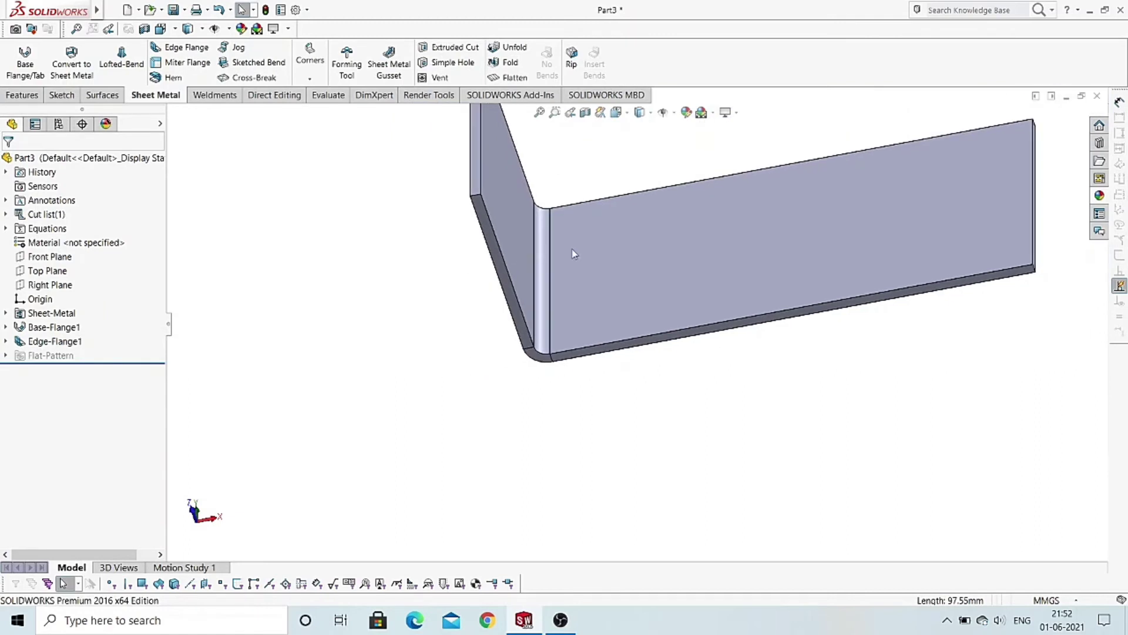
Step: Select the base plate's far end edge for a second edge flange
scroll(727, 446, "up", 3)
middle_click_drag(727, 447, 611, 313)
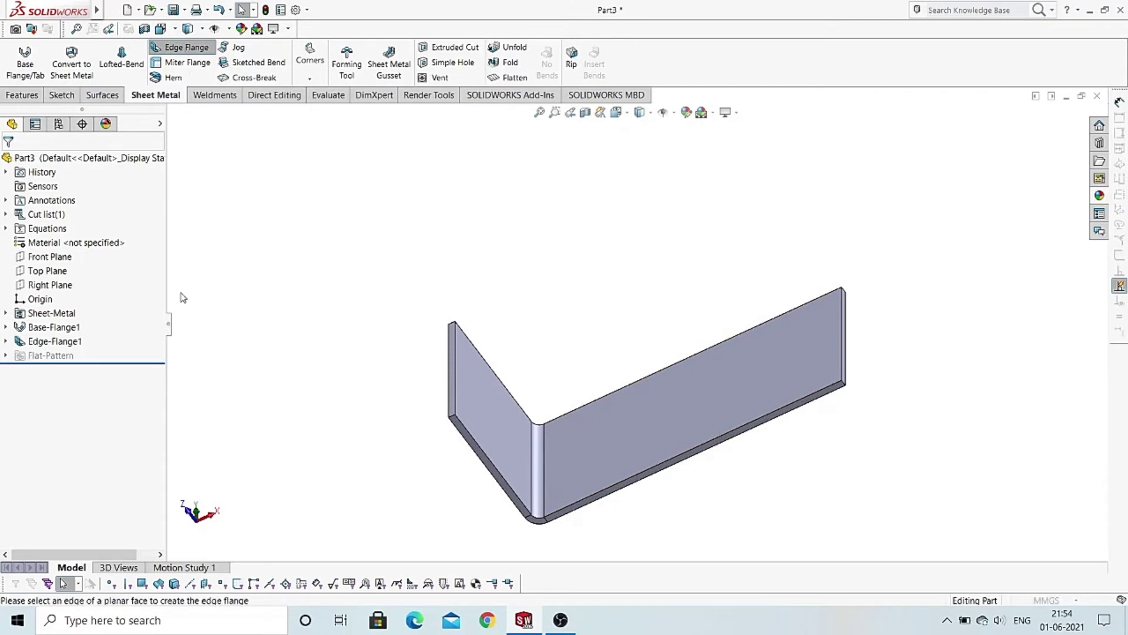
scroll(852, 358, "down", 2)
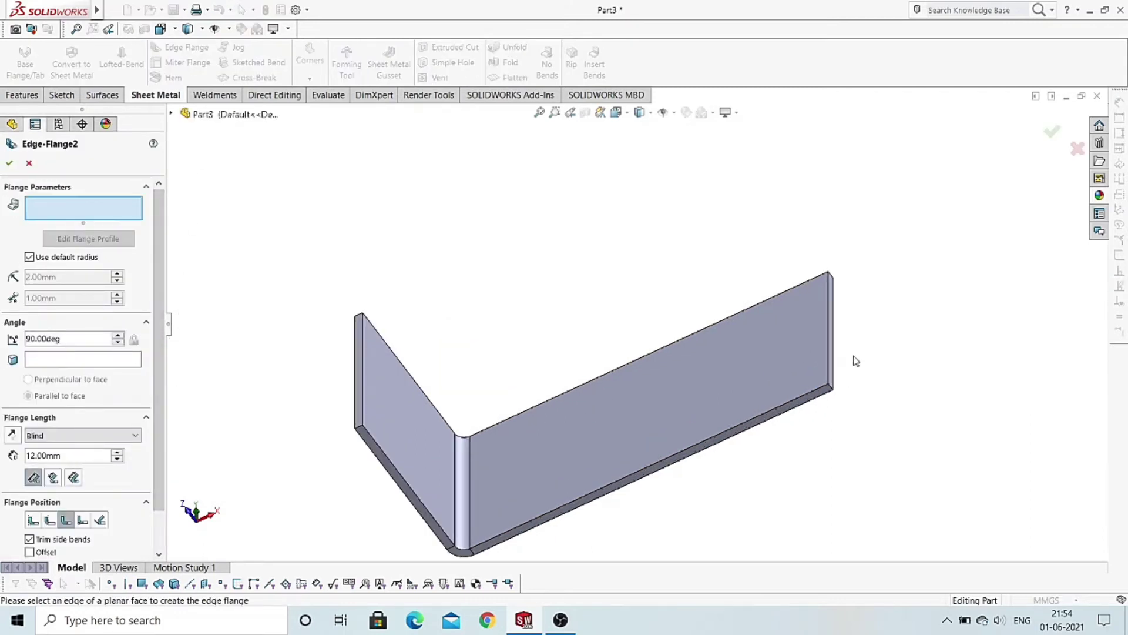
scroll(821, 355, "down", 2)
scroll(797, 363, "down", 2)
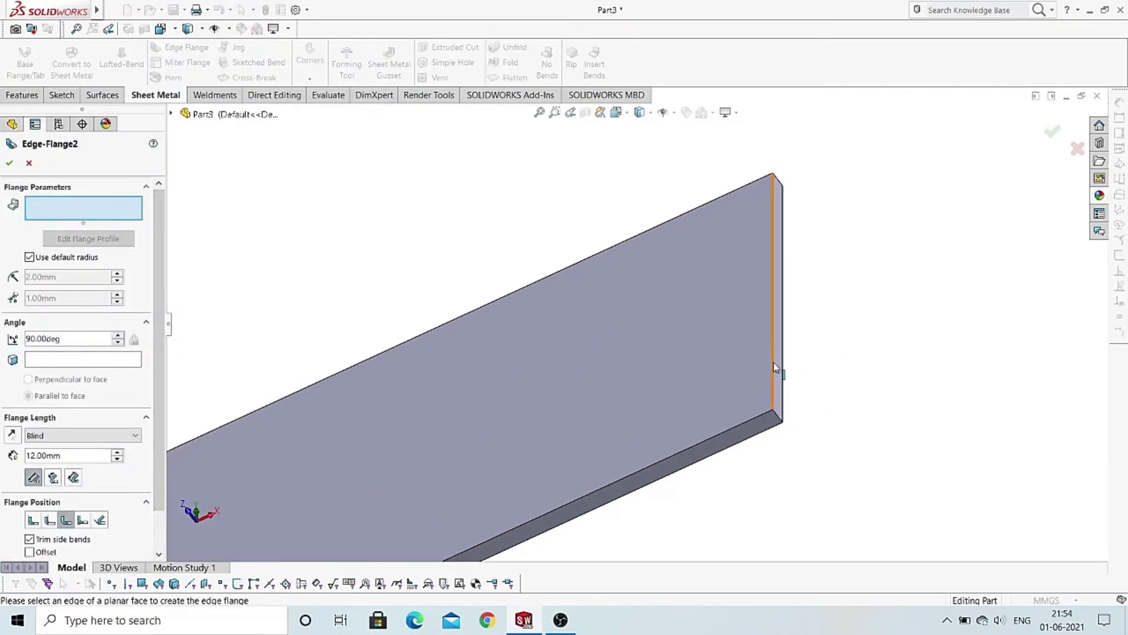
left_click(772, 371)
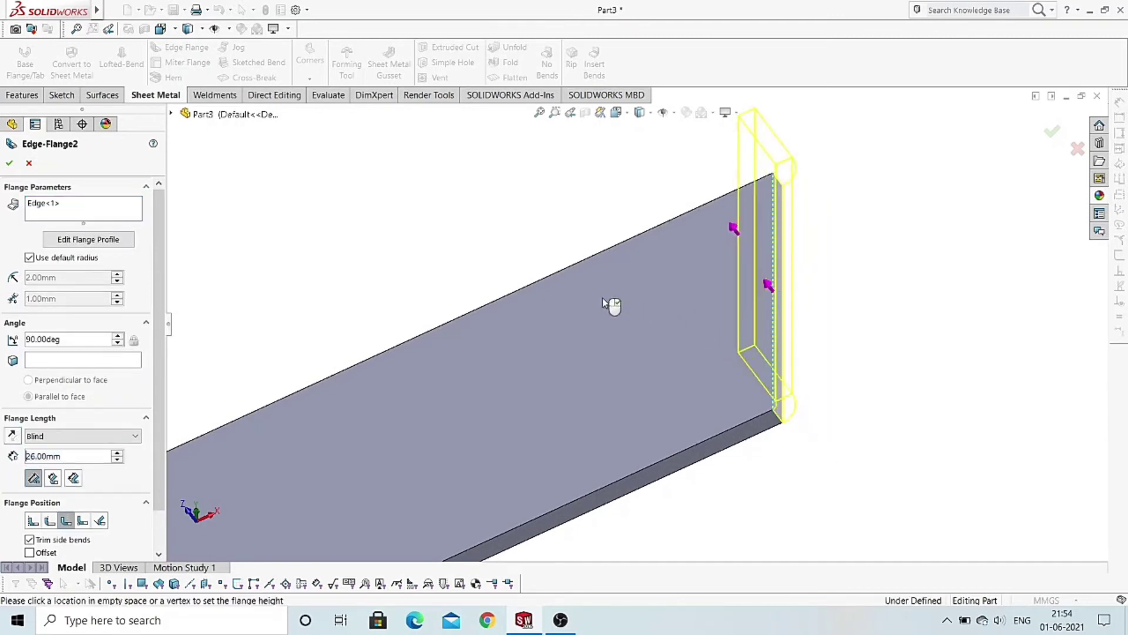
scroll(534, 290, "up", 2)
scroll(535, 290, "up", 1)
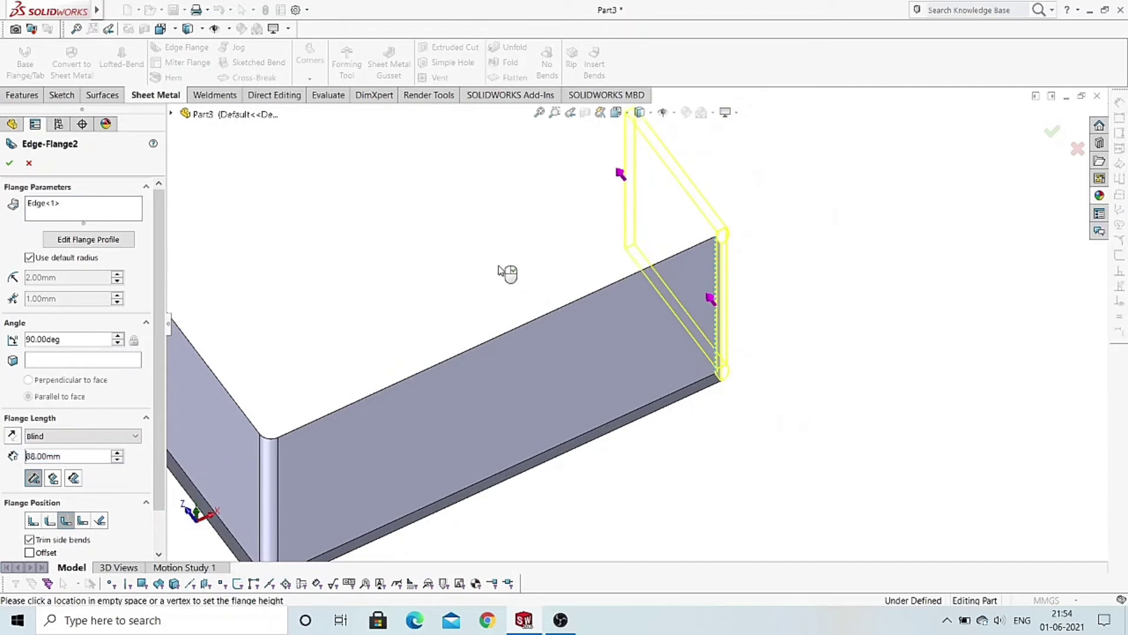
left_click(508, 284)
Step: Set the second flange's blind length to 150 mm
scroll(109, 451, "down", 2)
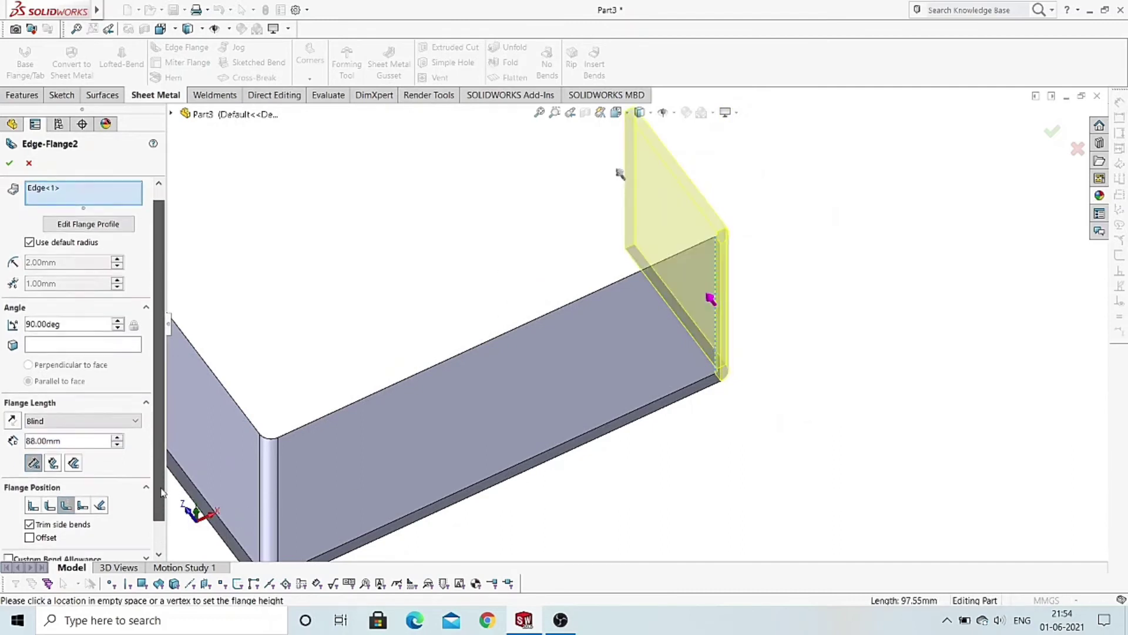
left_click_drag(82, 417, 16, 435)
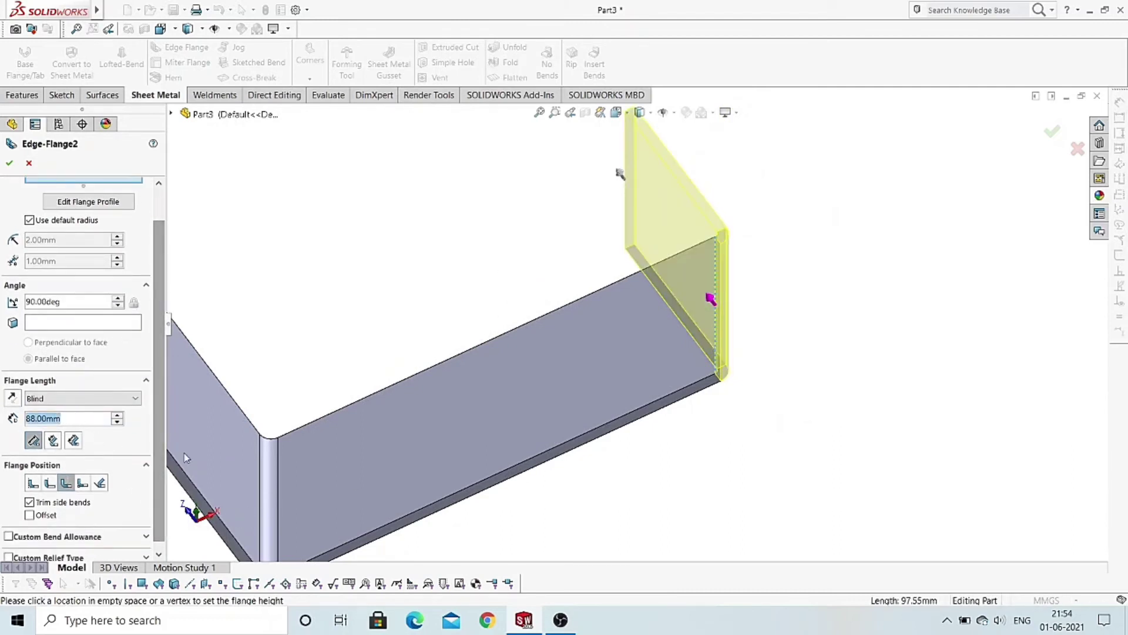
type("150")
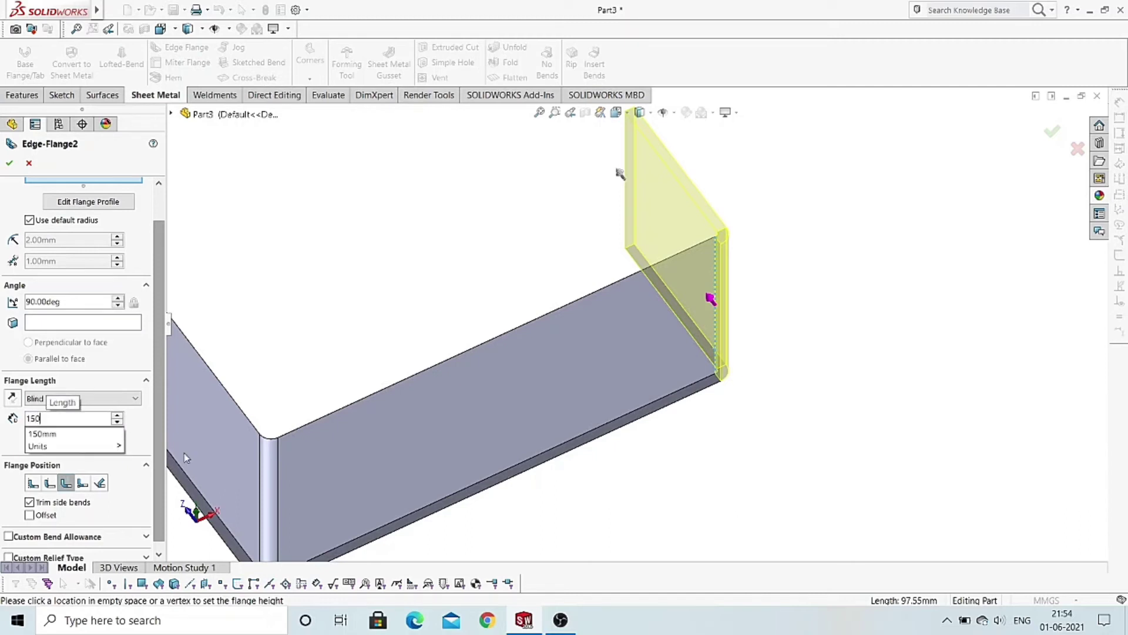
key("Return")
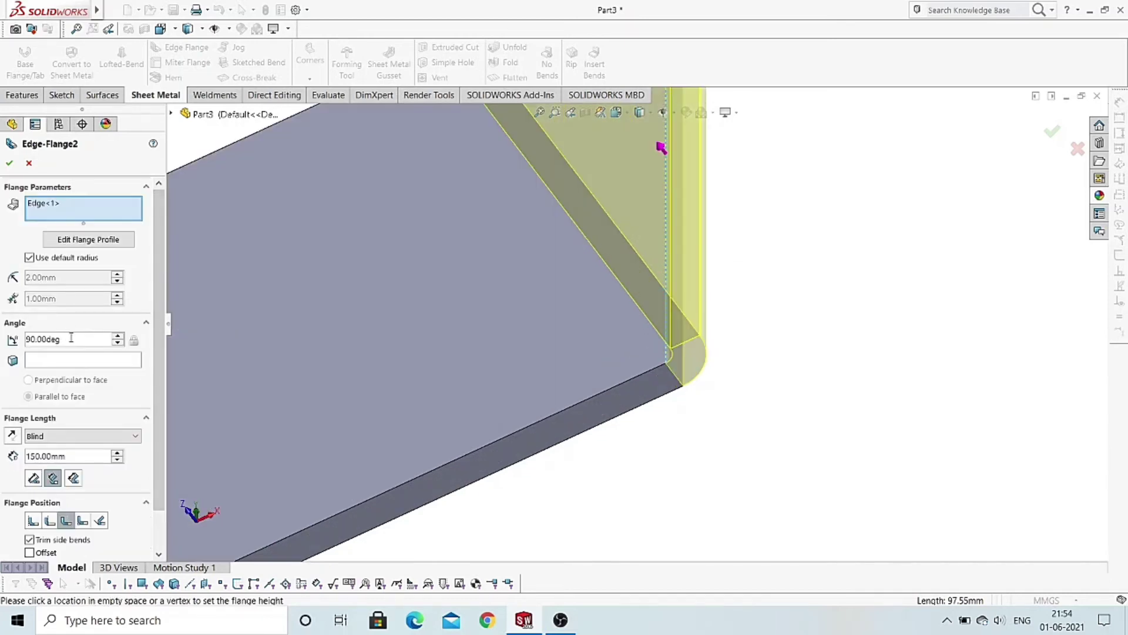
Step: Test flange angles above 90° with the Angle spin arrows
scroll(302, 384, "up", 3)
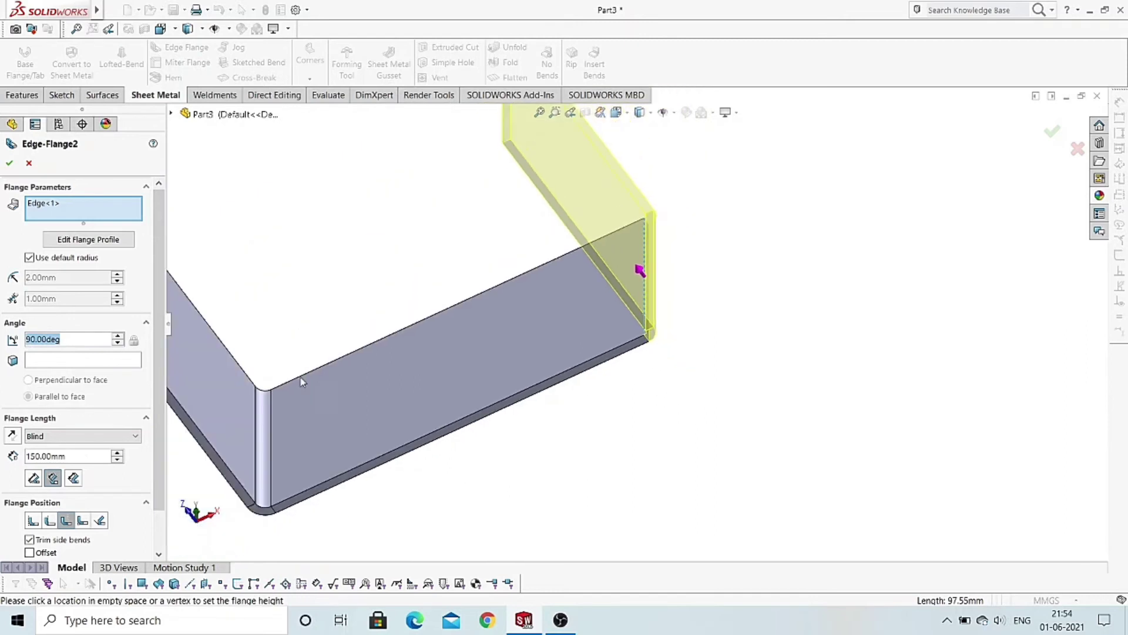
left_click(117, 336)
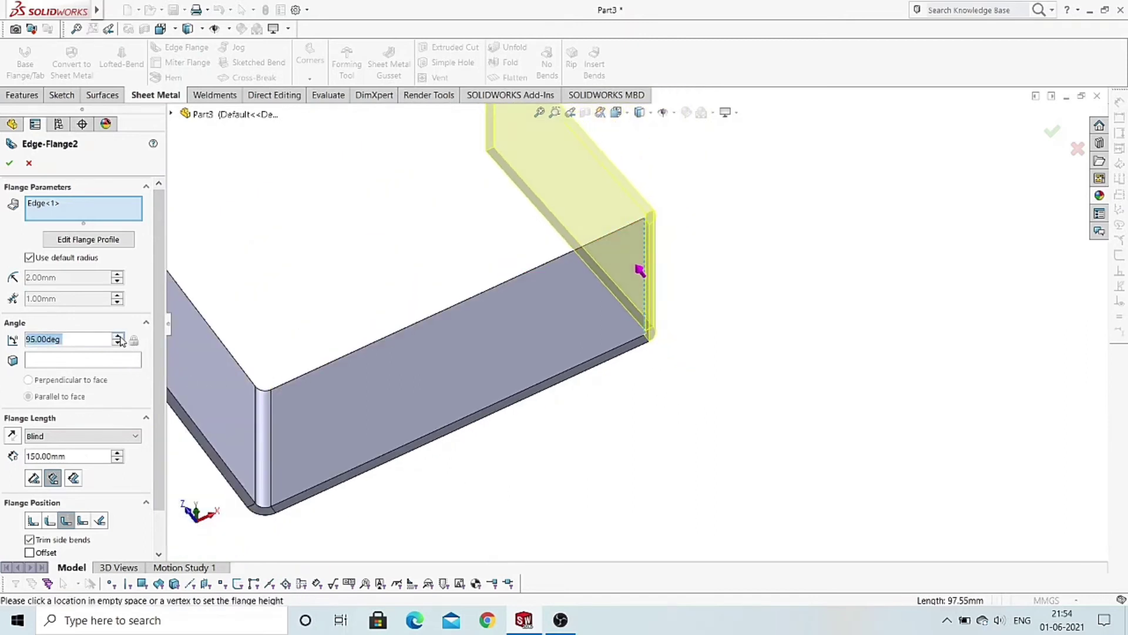
left_click(118, 336)
left_click(119, 336)
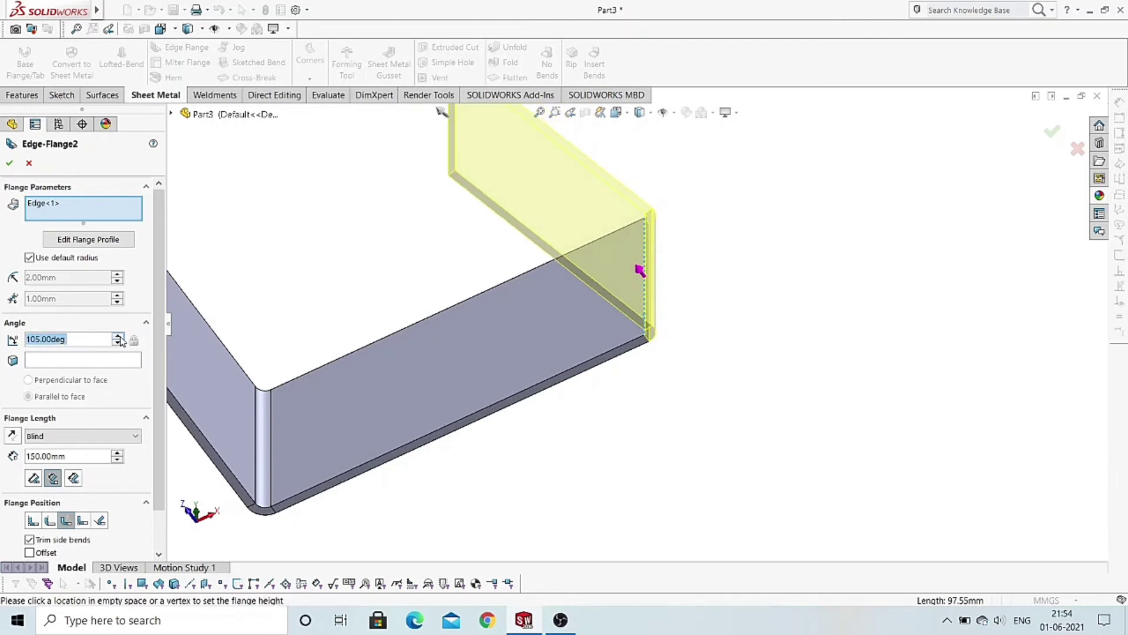
left_click(118, 336)
left_click(118, 336)
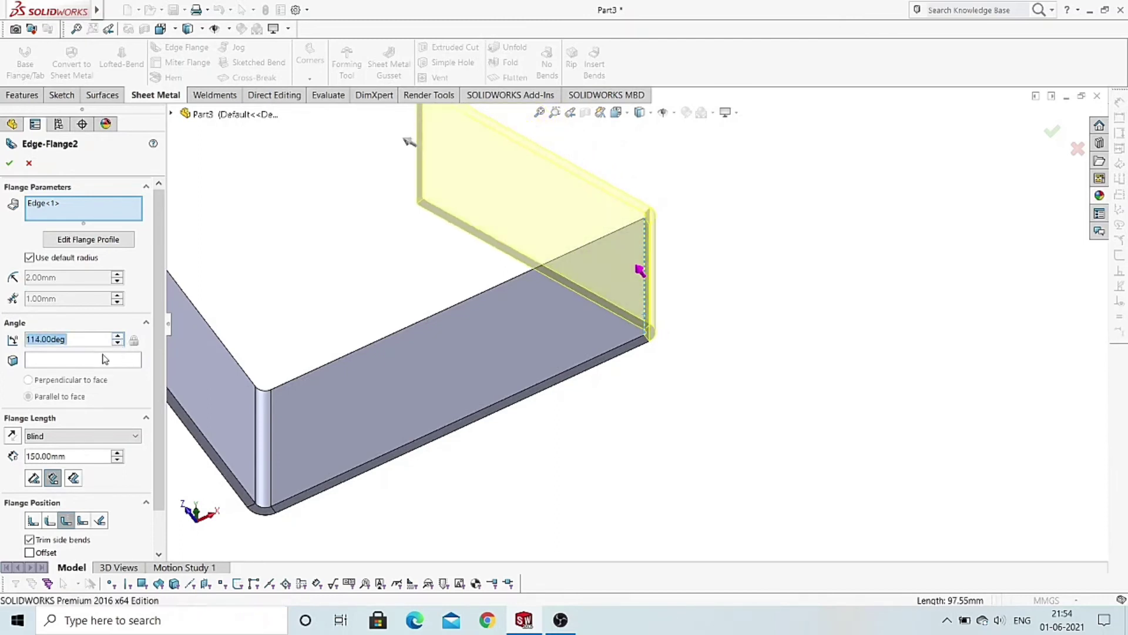
left_click(117, 343)
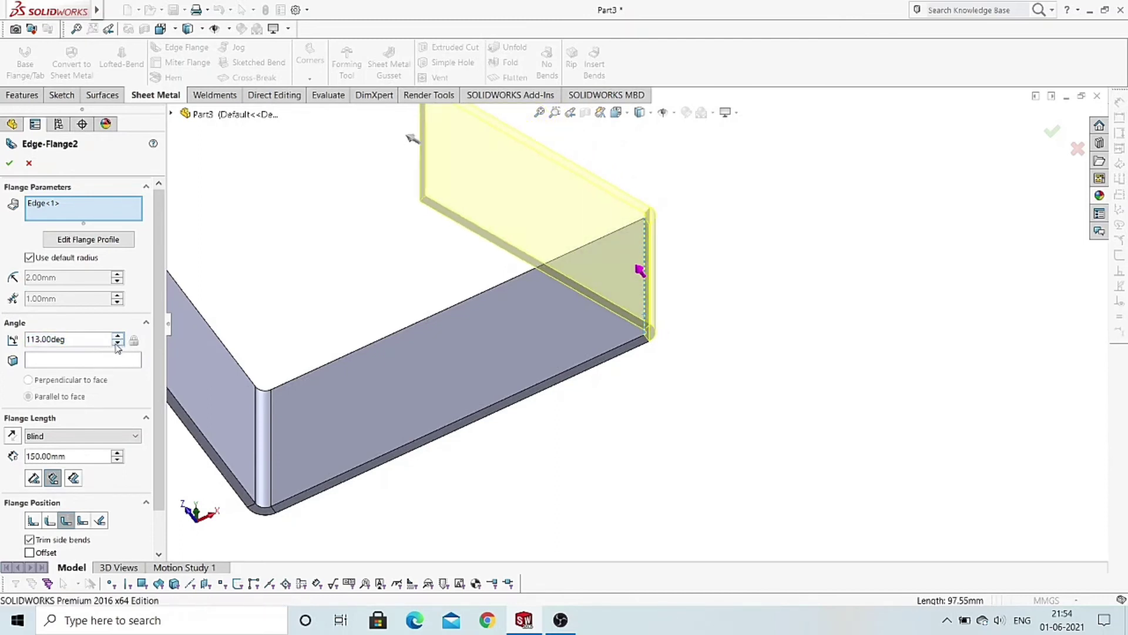
left_click(117, 343)
left_click(117, 343)
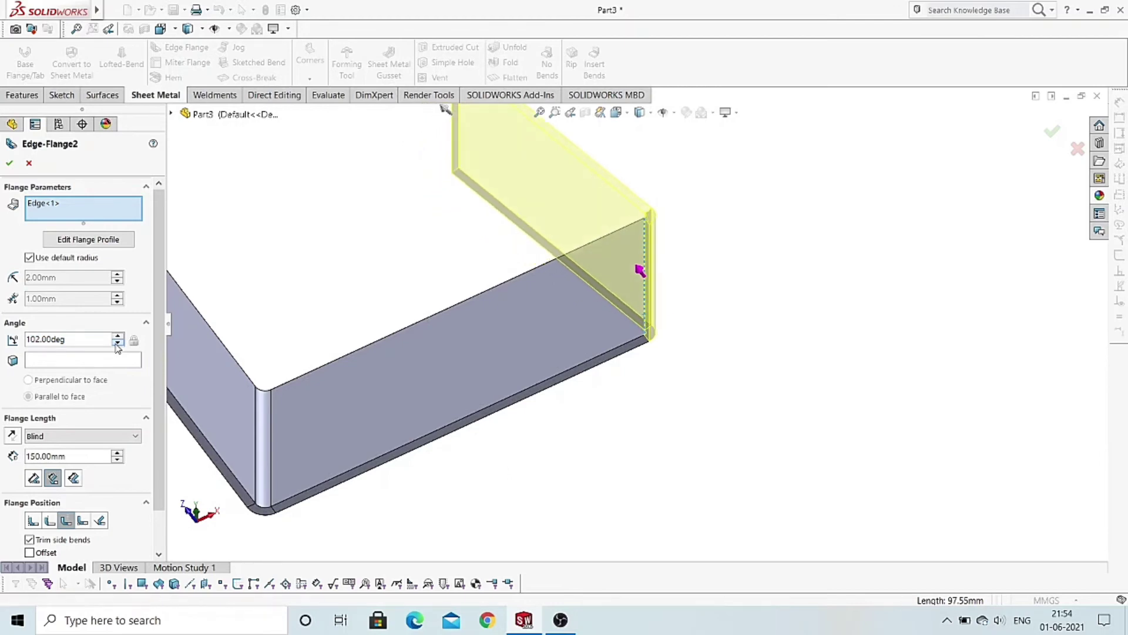
left_click(118, 343)
Step: Set the second flange's angle to 120°
double_click(87, 344)
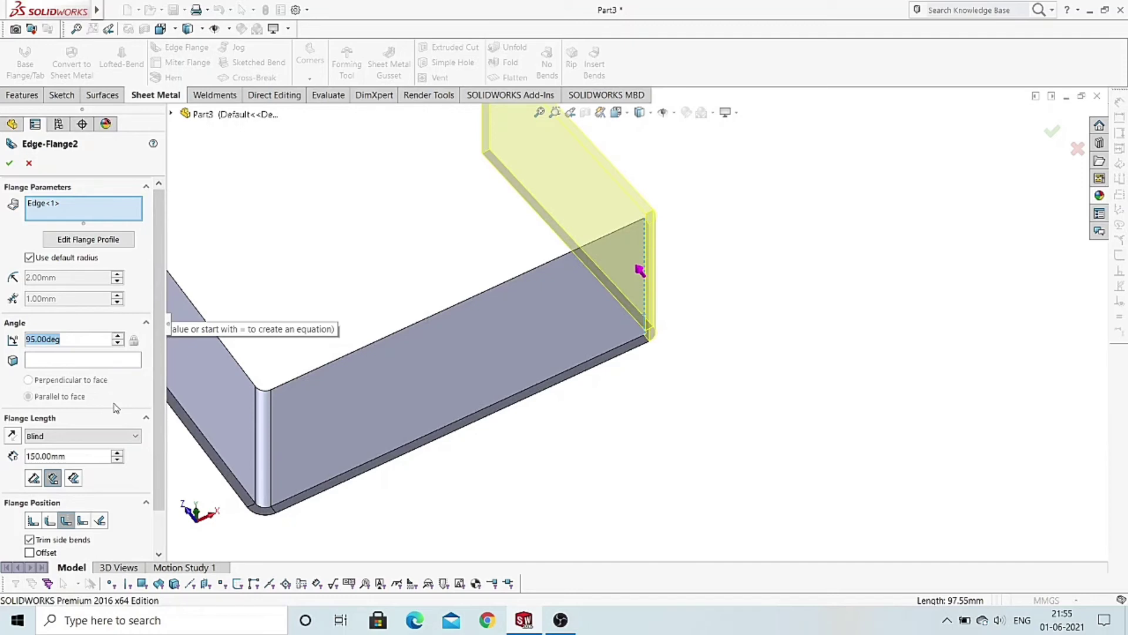
type("0")
key("Return")
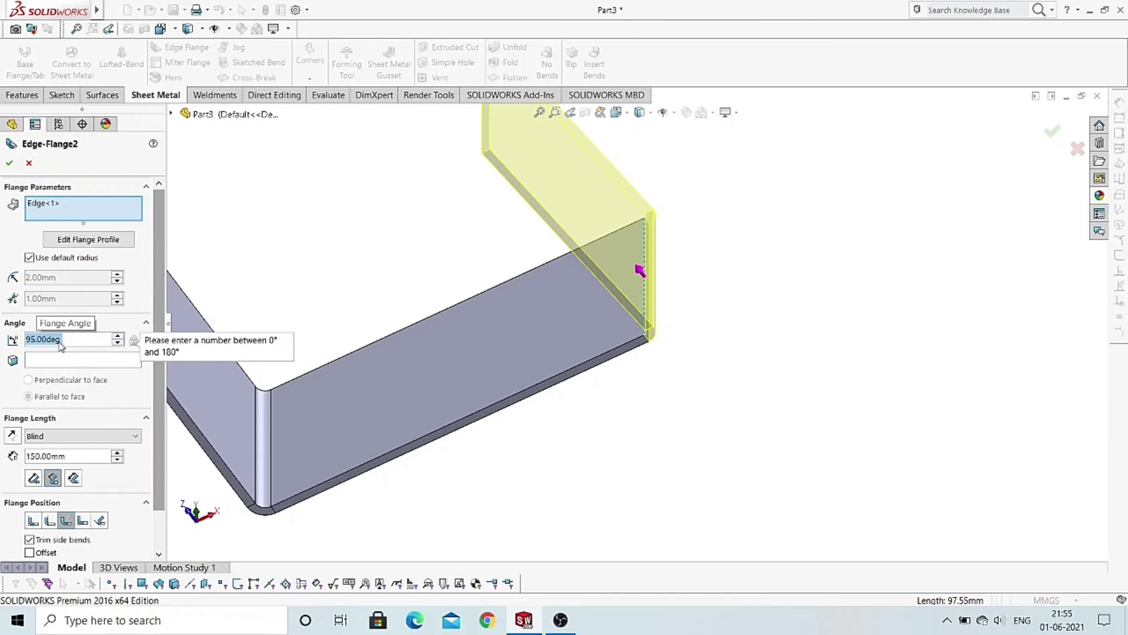
type("1")
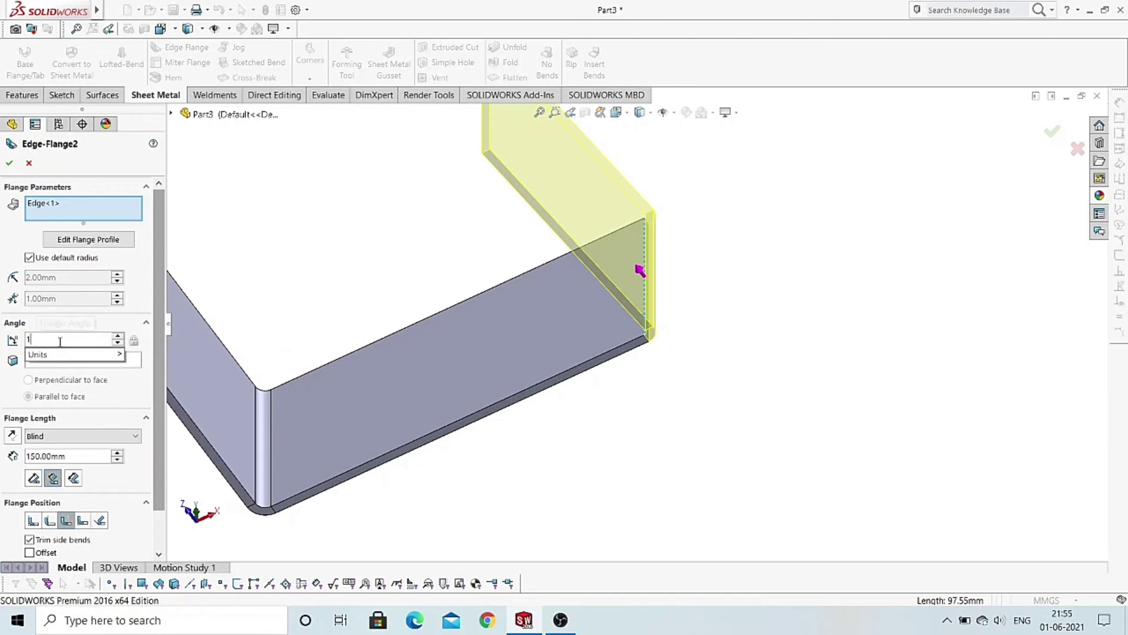
type("20")
key("Return")
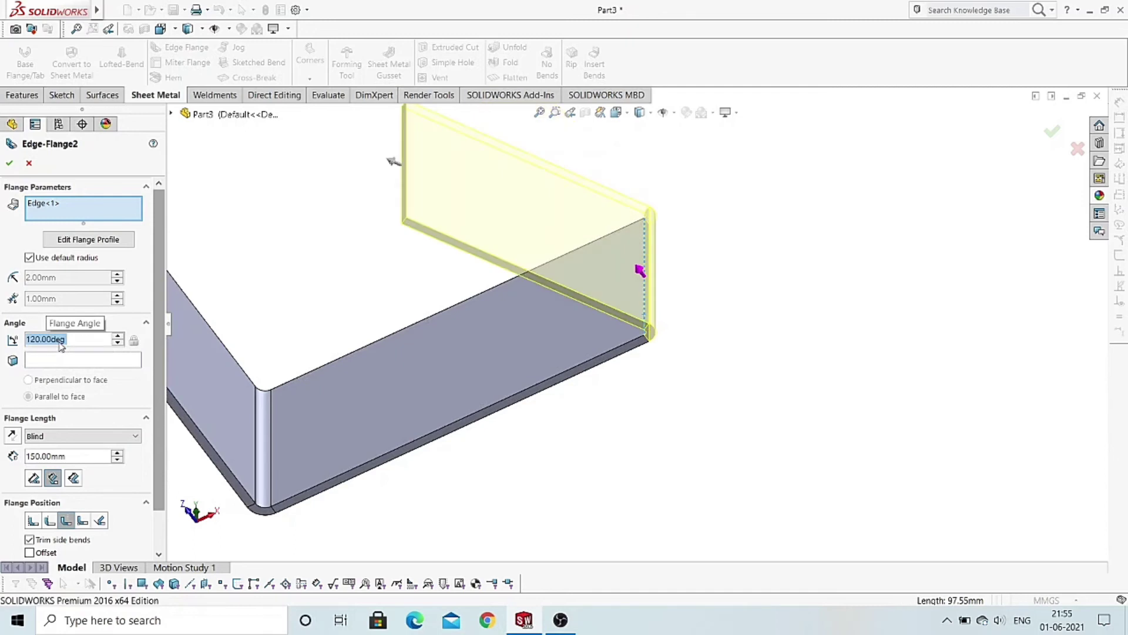
mouse_move(516, 284)
middle_mouse_down()
mouse_move(593, 247)
mouse_move(598, 294)
mouse_move(573, 351)
mouse_move(642, 358)
middle_mouse_up()
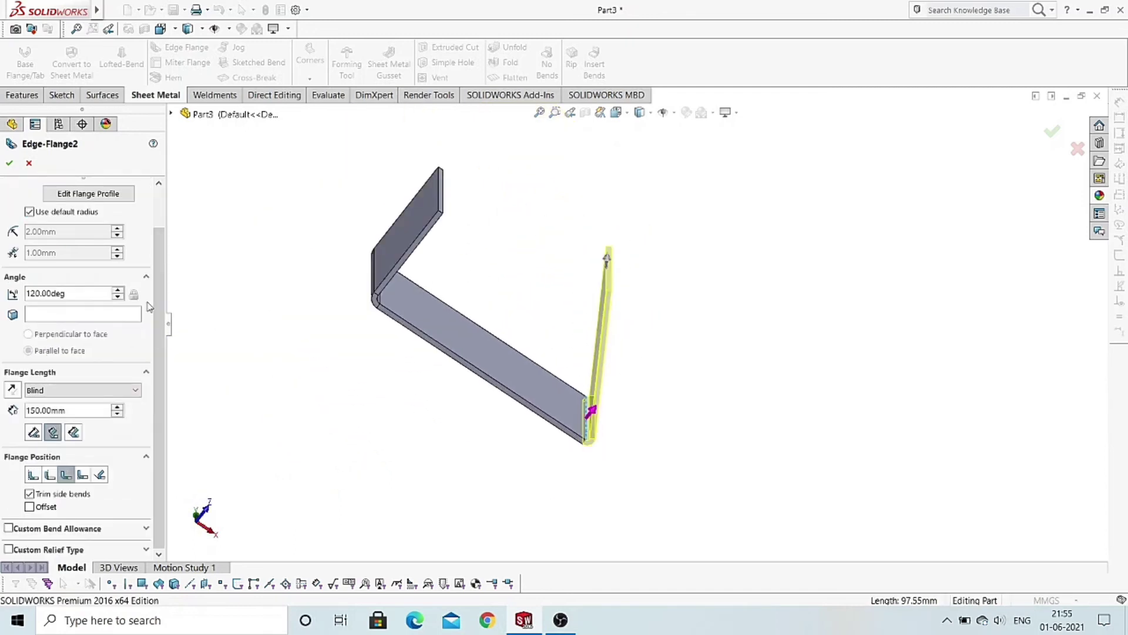
scroll(148, 306, "up", 1)
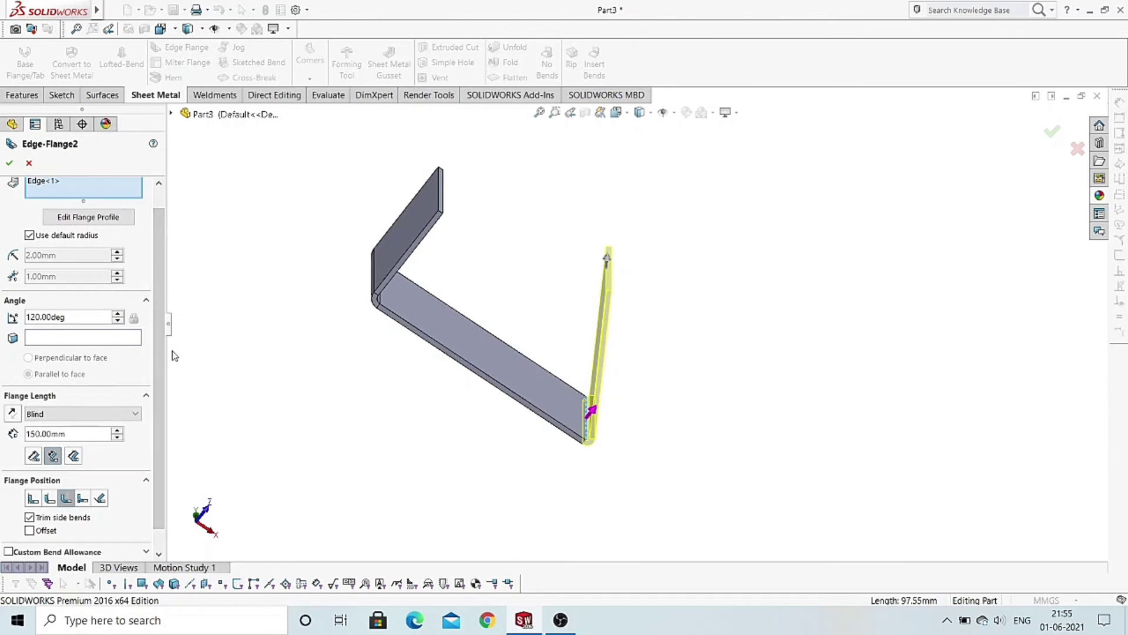
scroll(158, 352, "down", 1)
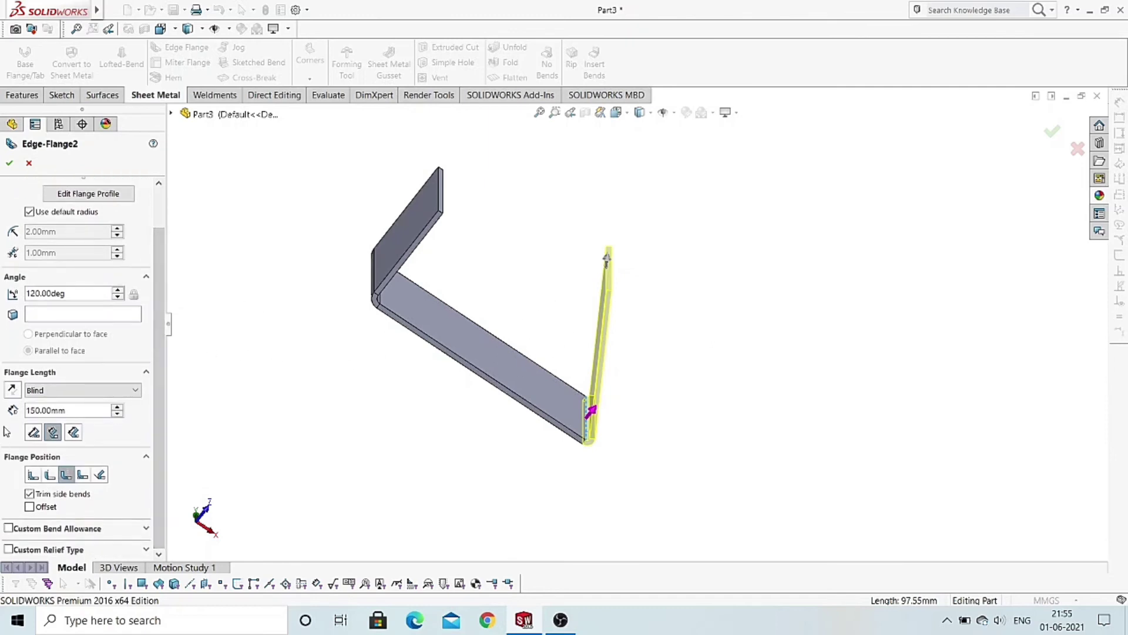
left_click(12, 390)
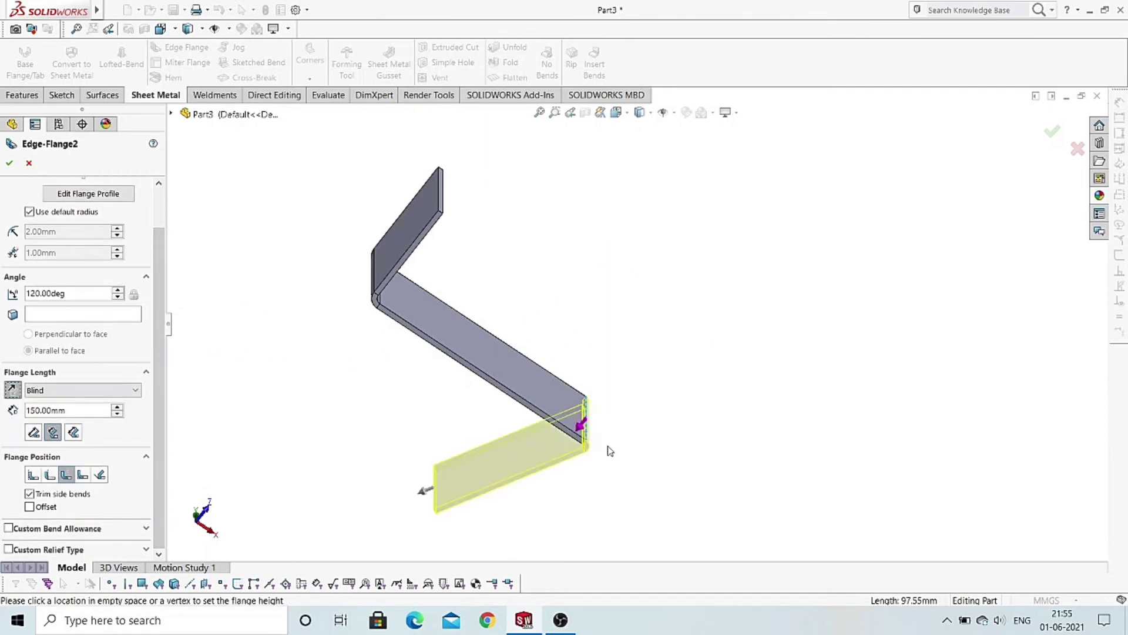
scroll(591, 497, "down", 2)
scroll(542, 454, "up", 1)
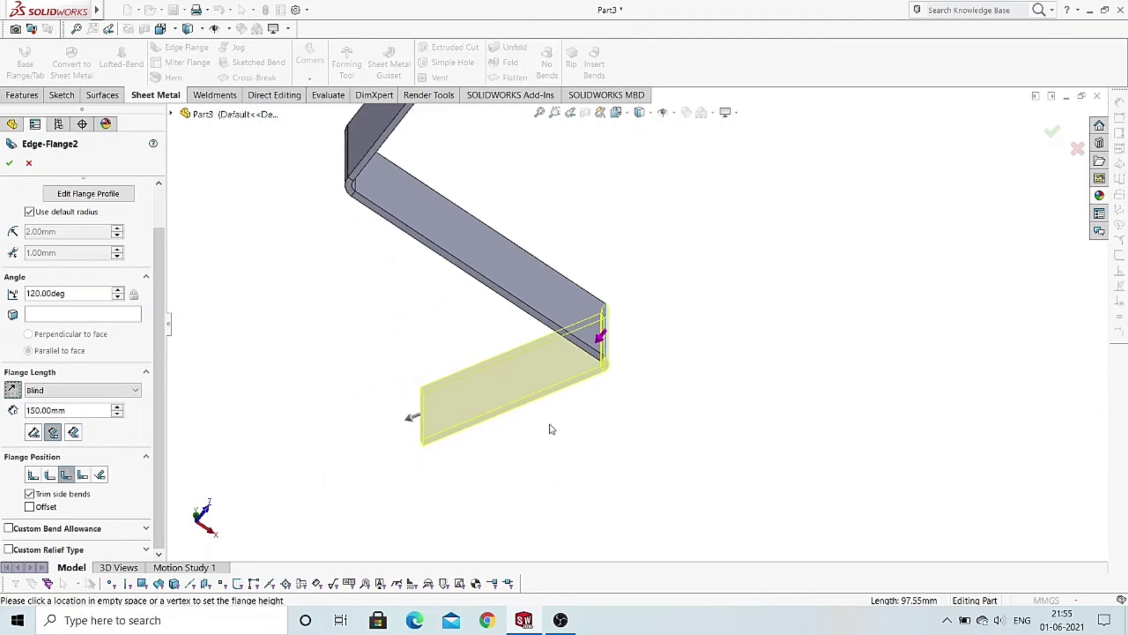
middle_click_drag(549, 424, 590, 388)
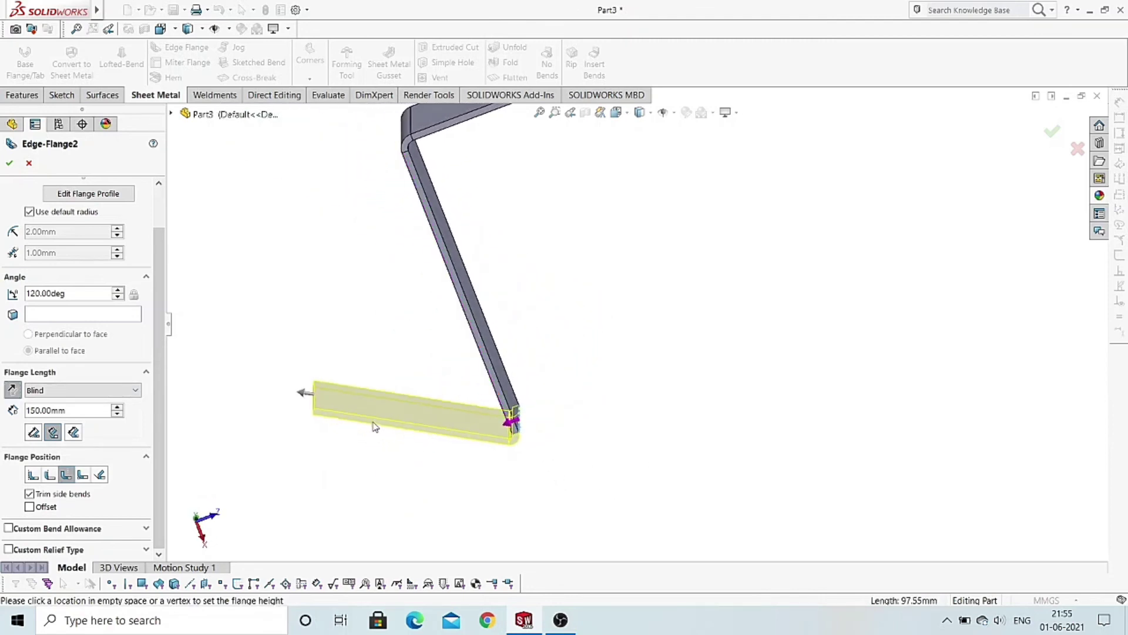
scroll(540, 429, "up", 2)
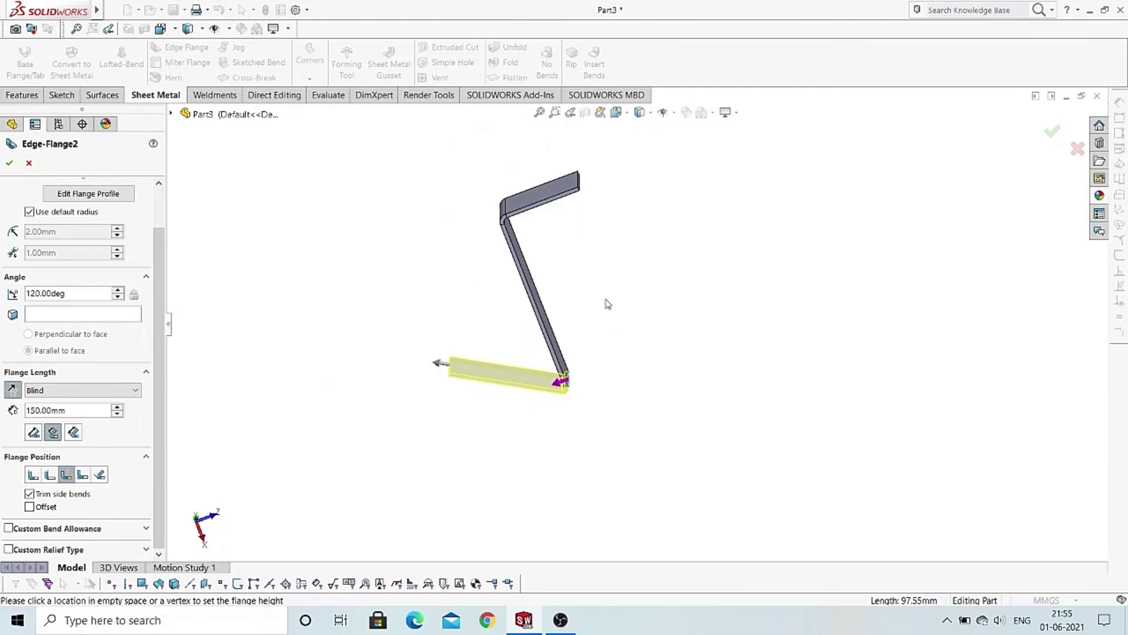
middle_click_drag(607, 301, 670, 360)
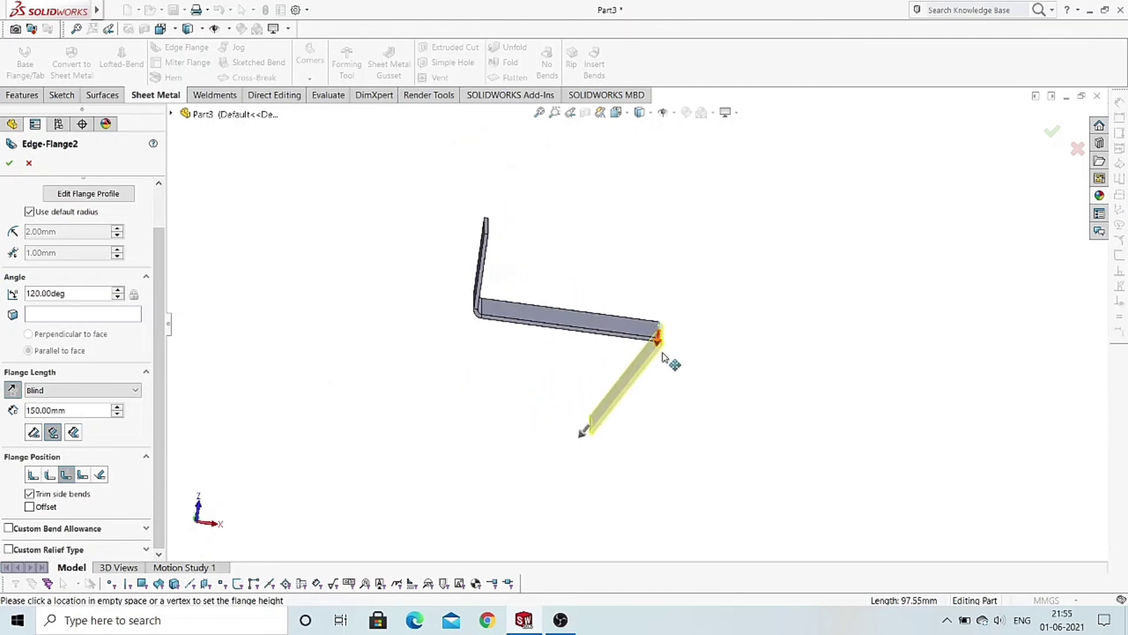
scroll(162, 385, "up", 1)
left_click(12, 438)
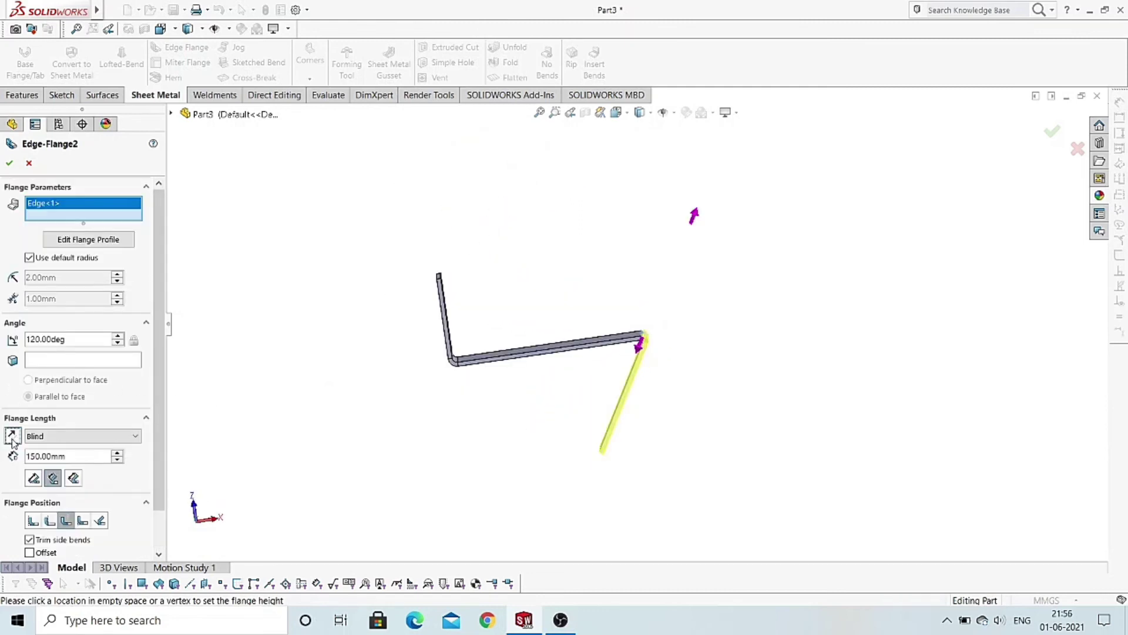
scroll(627, 344, "down", 1)
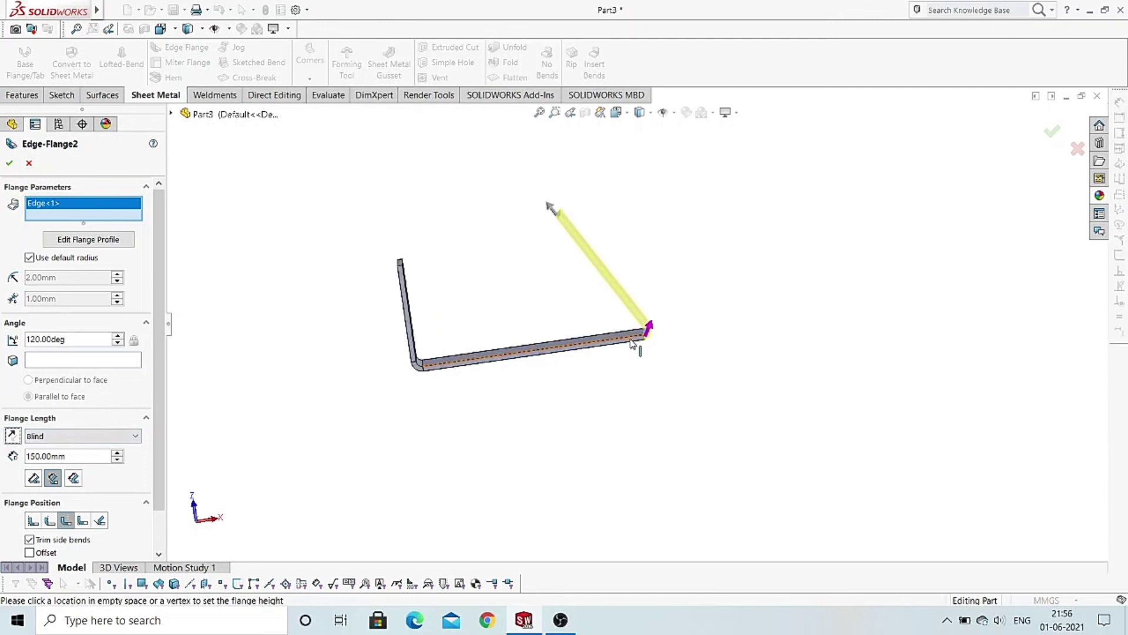
scroll(632, 342, "down", 1)
scroll(628, 342, "up", 1)
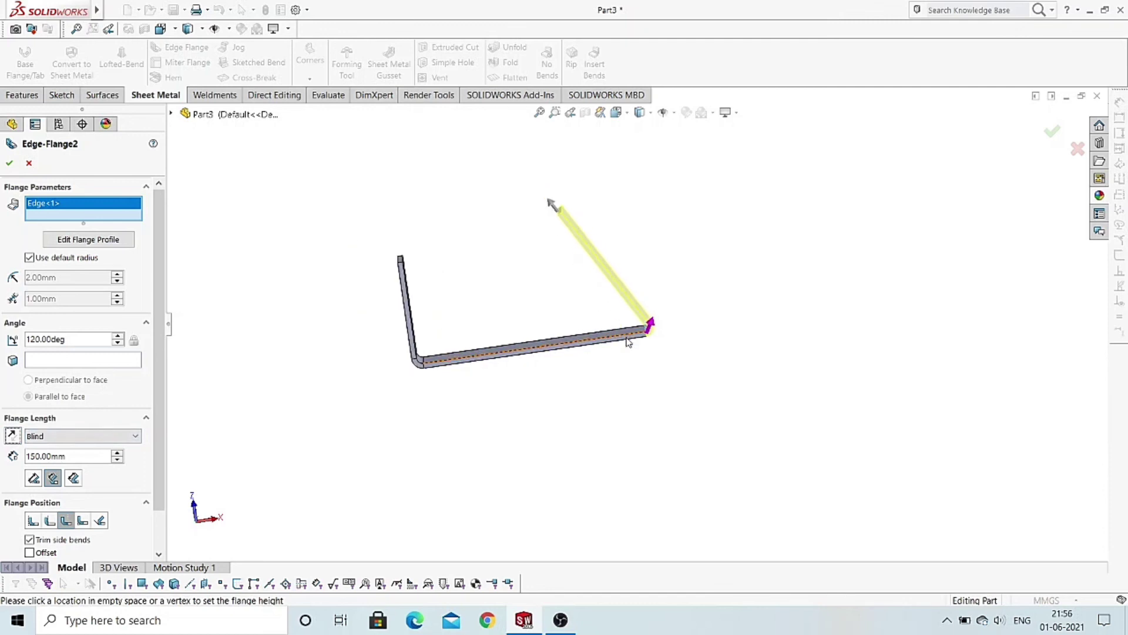
Step: Confirm the 120° Edge-Flange2 and orbit the channel to inspect both flanges
left_click(10, 163)
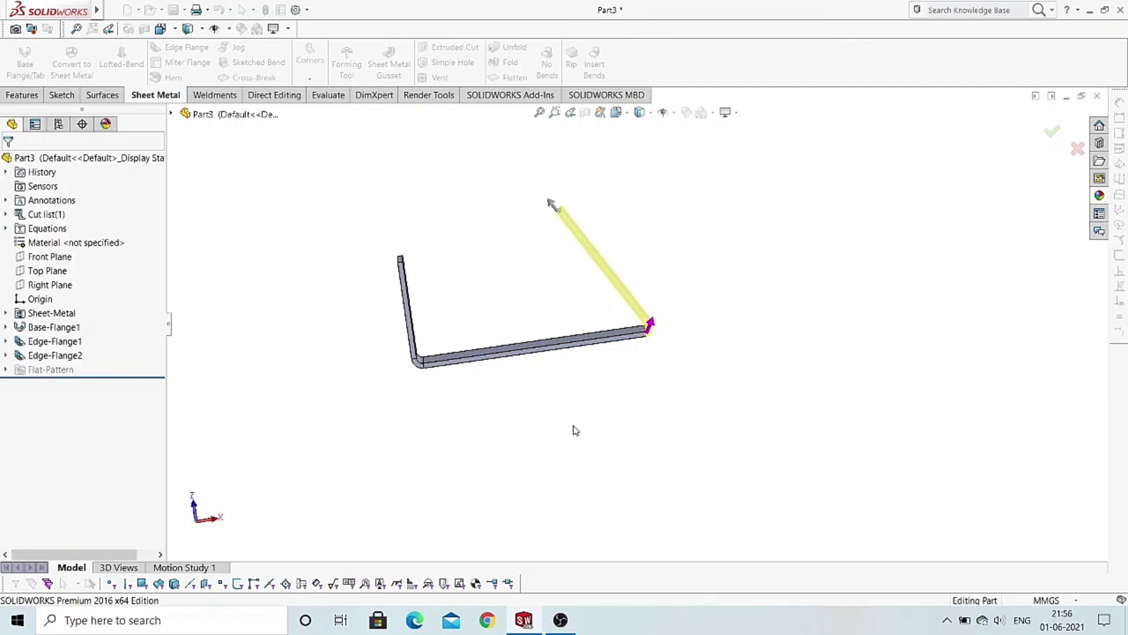
middle_click_drag(519, 370, 554, 374)
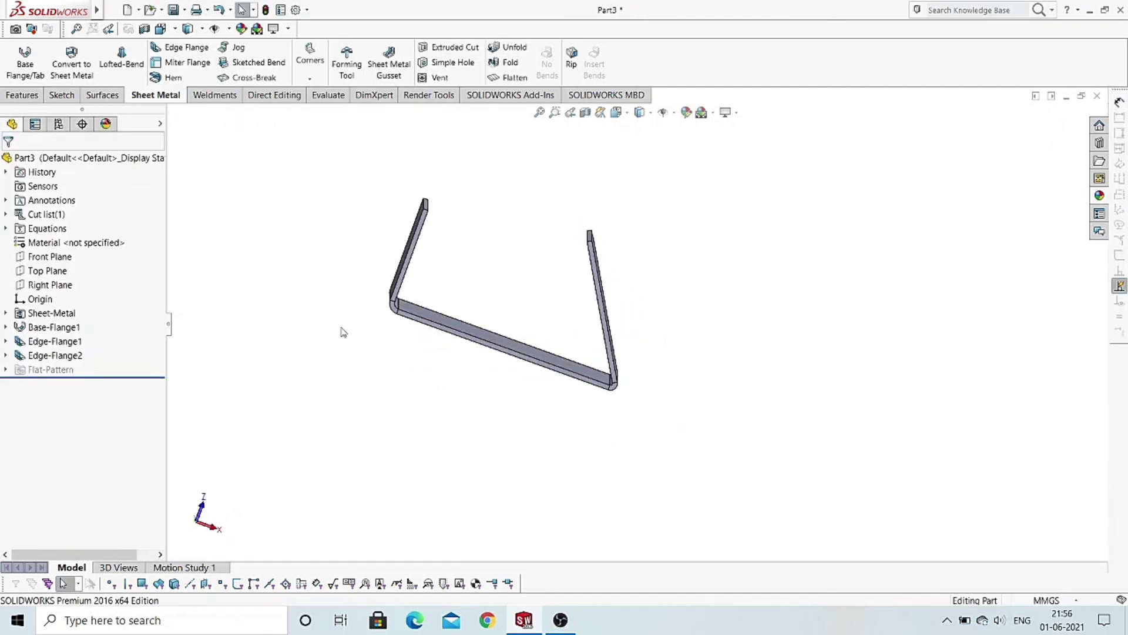
mouse_move(540, 289)
middle_mouse_down()
mouse_move(536, 325)
mouse_move(432, 371)
mouse_move(388, 344)
mouse_move(364, 282)
middle_mouse_up()
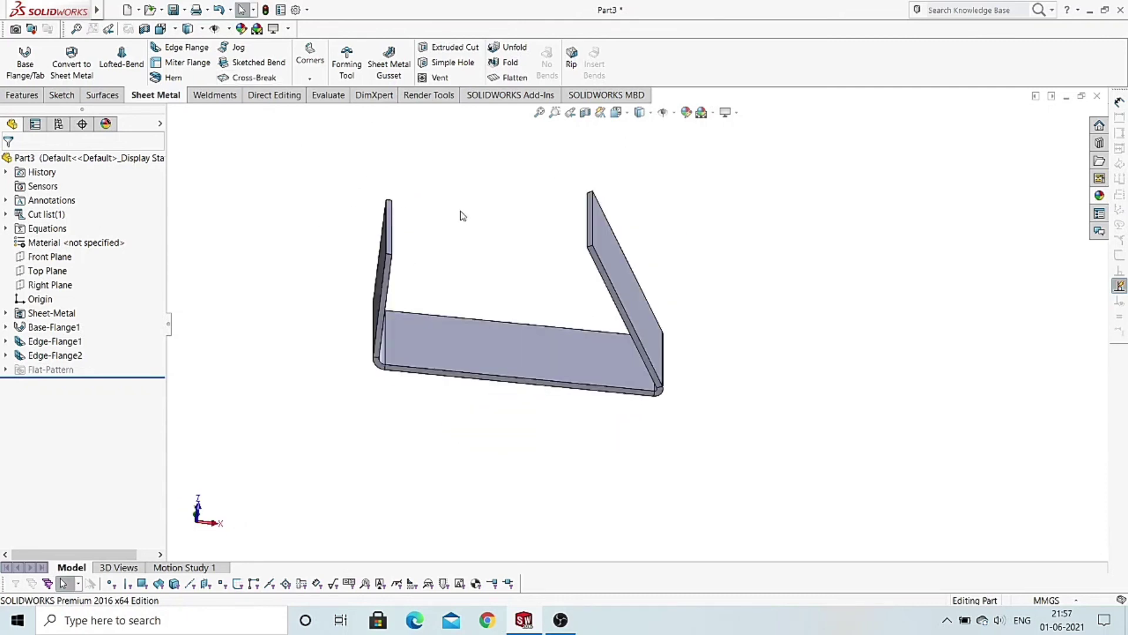
mouse_move(460, 214)
middle_mouse_down()
mouse_move(541, 211)
mouse_move(563, 312)
mouse_move(292, 219)
middle_mouse_up()
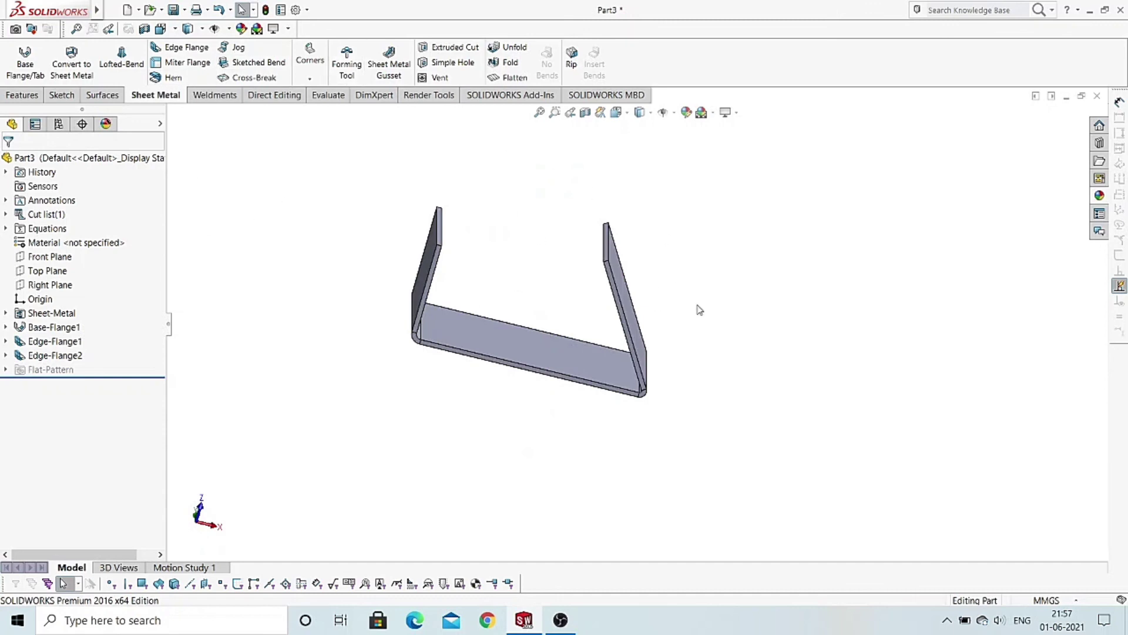
mouse_move(699, 310)
middle_mouse_down()
mouse_move(582, 312)
mouse_move(667, 293)
middle_mouse_up()
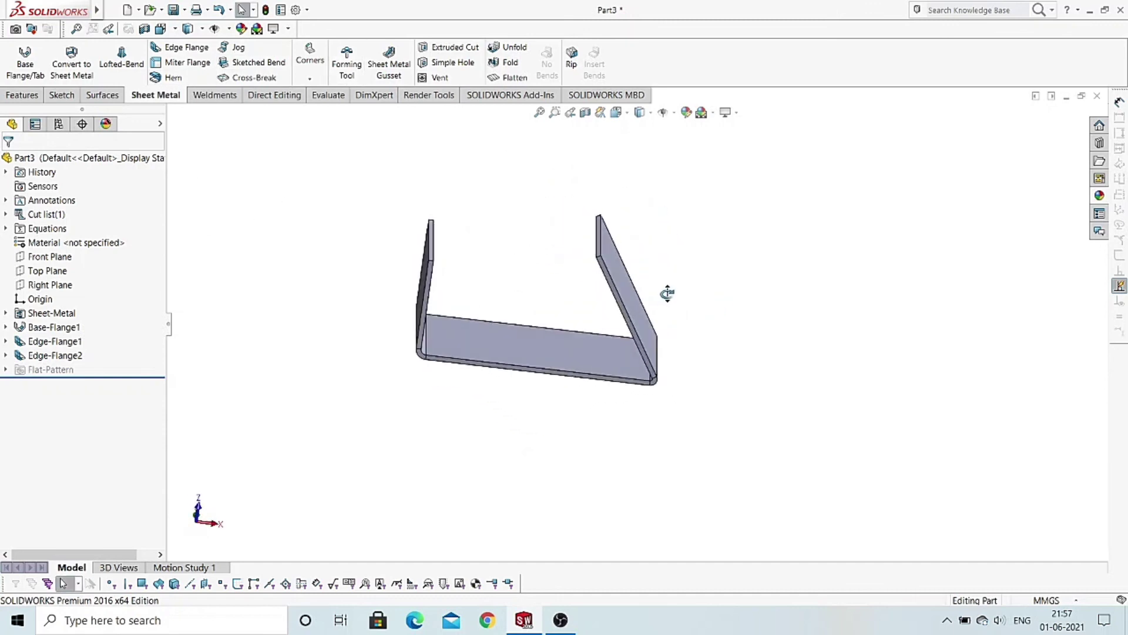
middle_click_drag(512, 335, 582, 318)
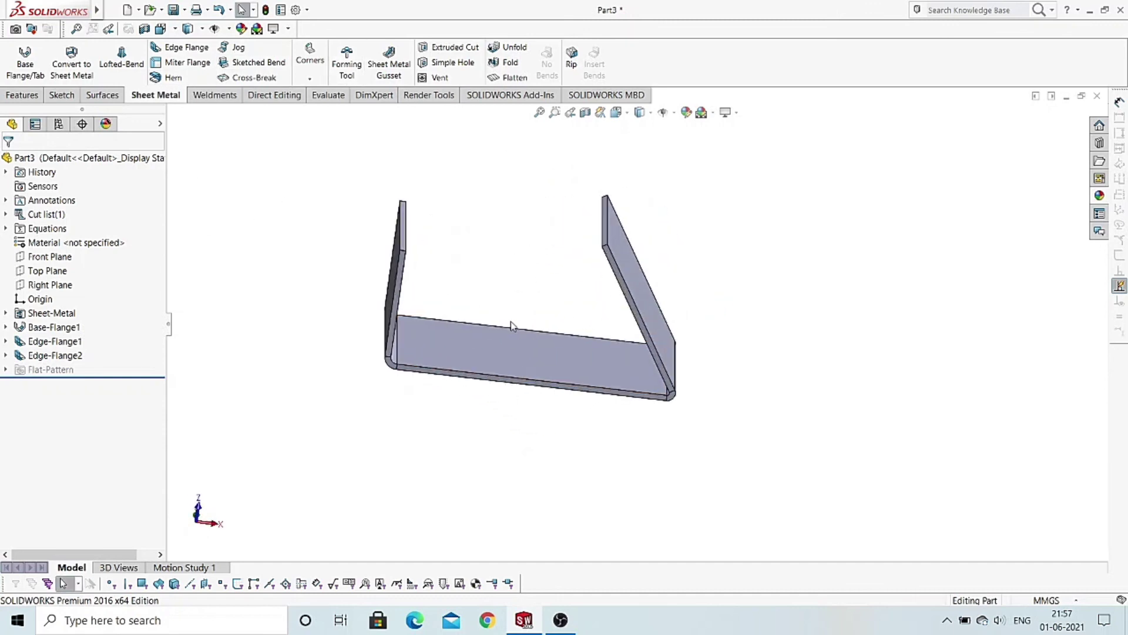
middle_click_drag(733, 311, 662, 335)
scroll(579, 337, "down", 3)
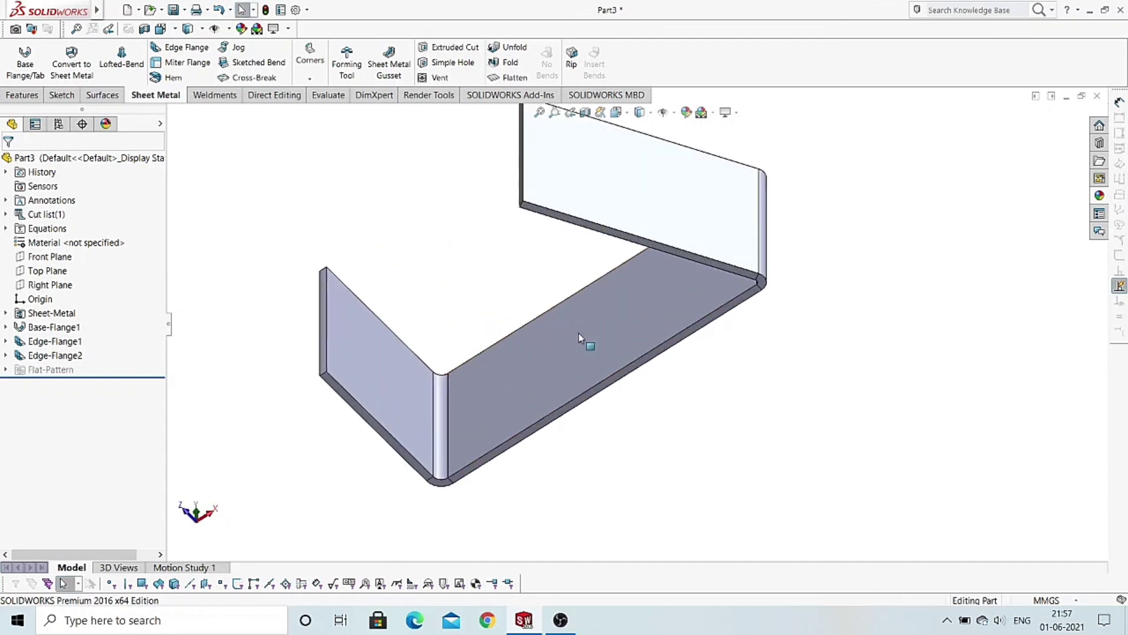
middle_click_drag(583, 335, 718, 260)
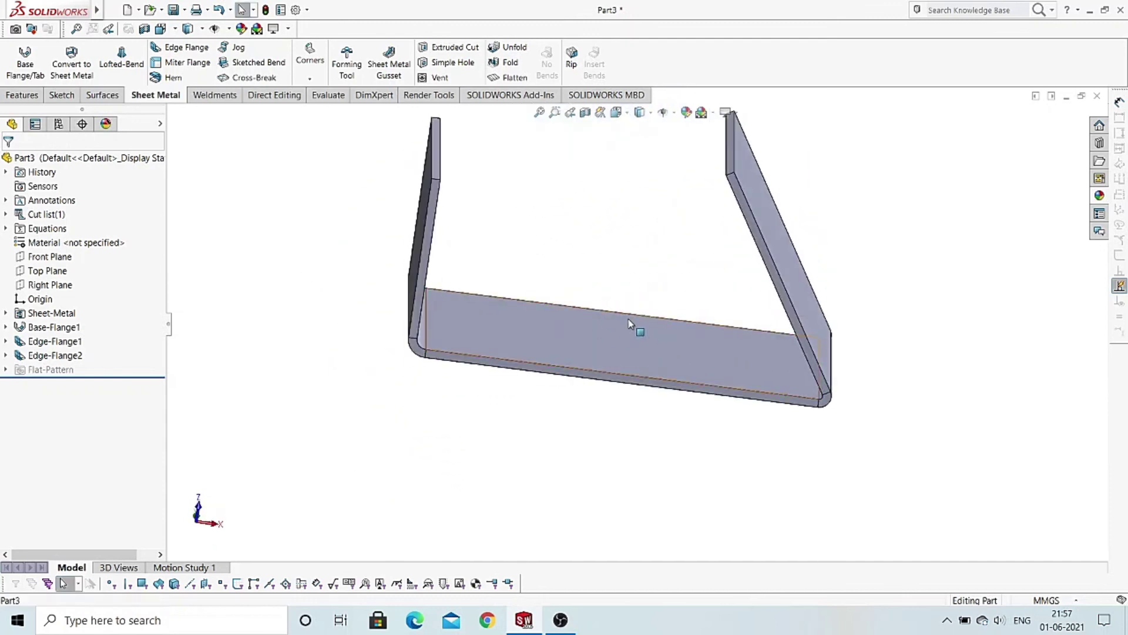